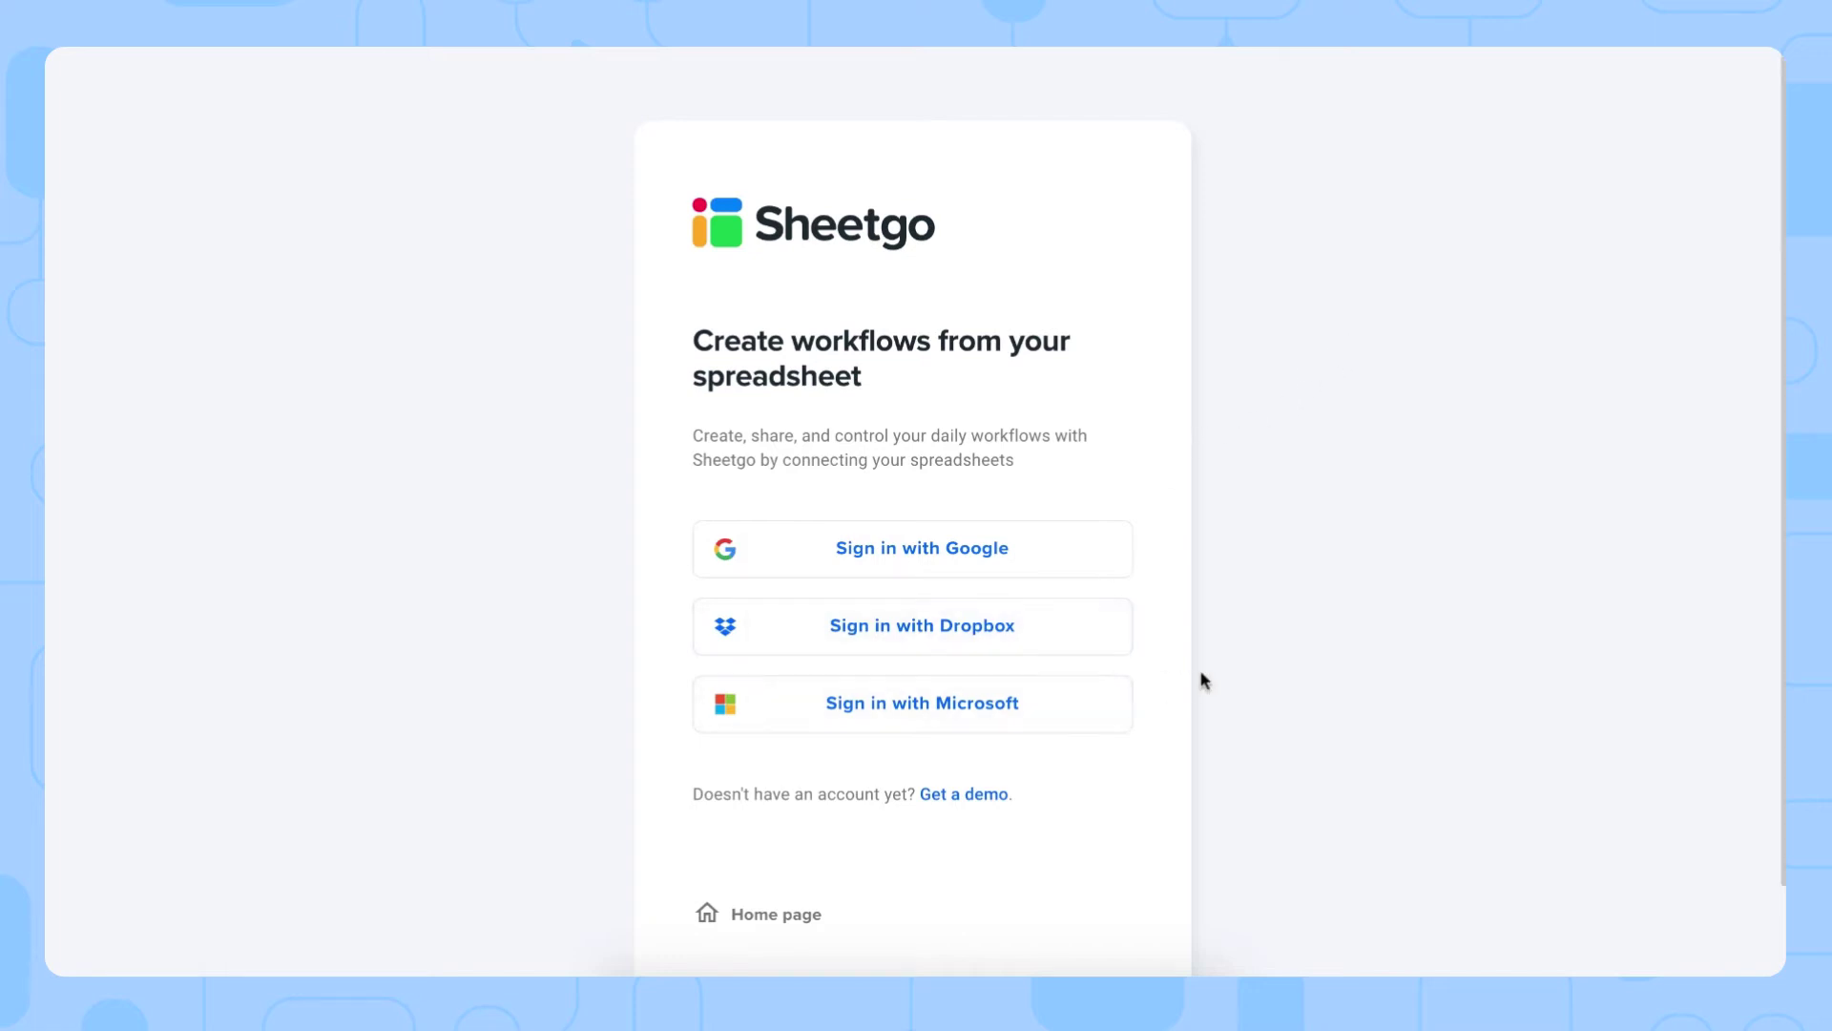
# Sign in to Sheetgo with the Microsoft account to reach the Purchase order management template.
pyautogui.click(910, 714)
pyautogui.click(908, 335)
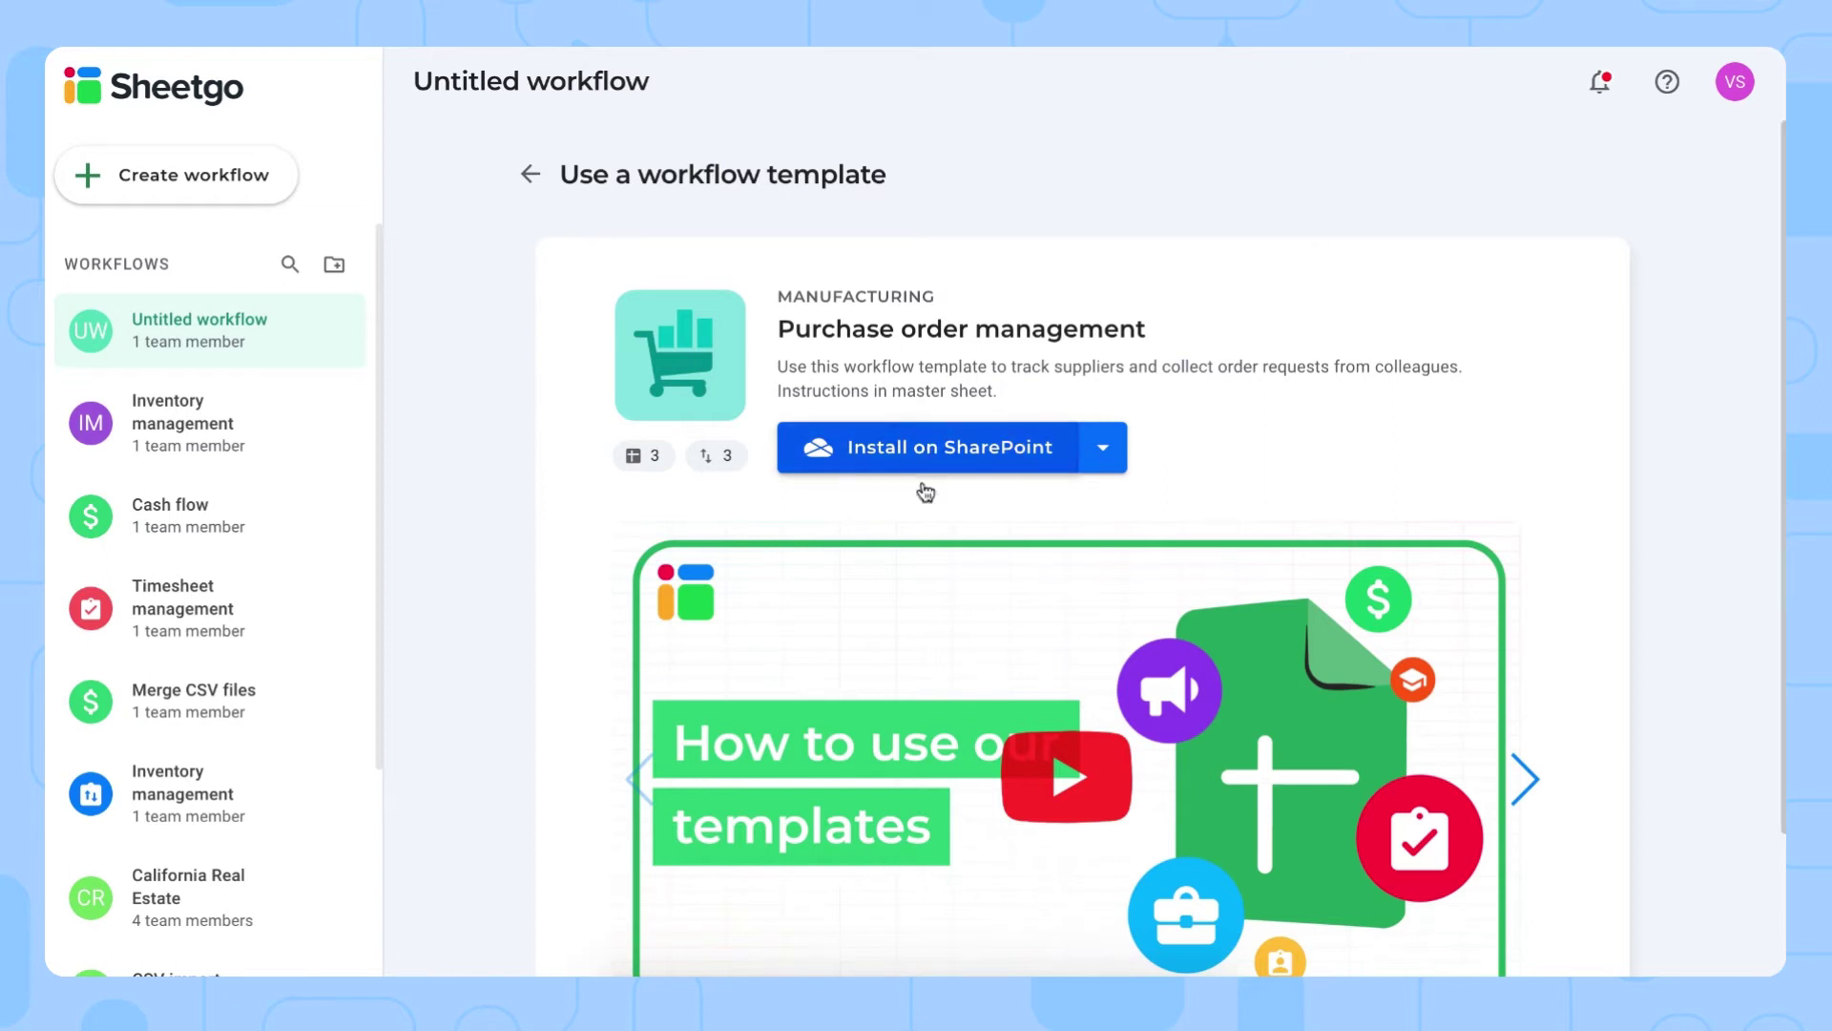
# Install the Purchase order management template on OneDrive instead of SharePoint.
pyautogui.click(1105, 446)
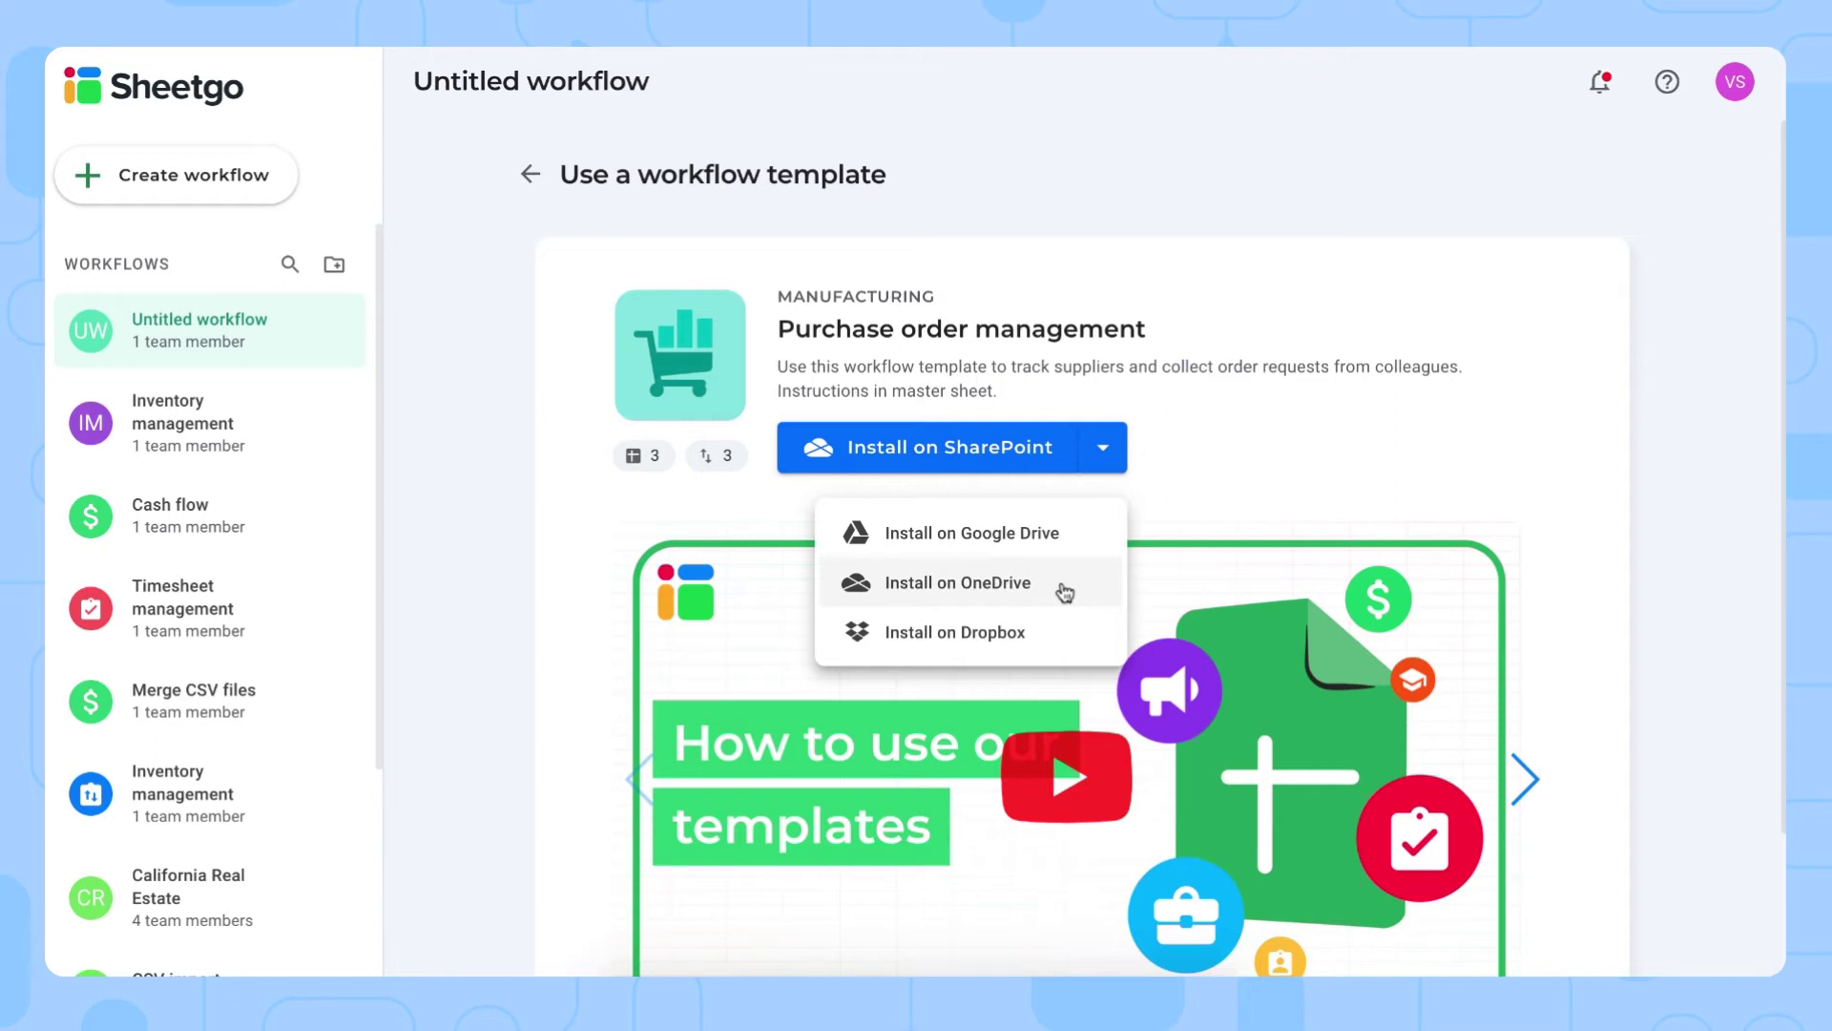
pyautogui.click(993, 585)
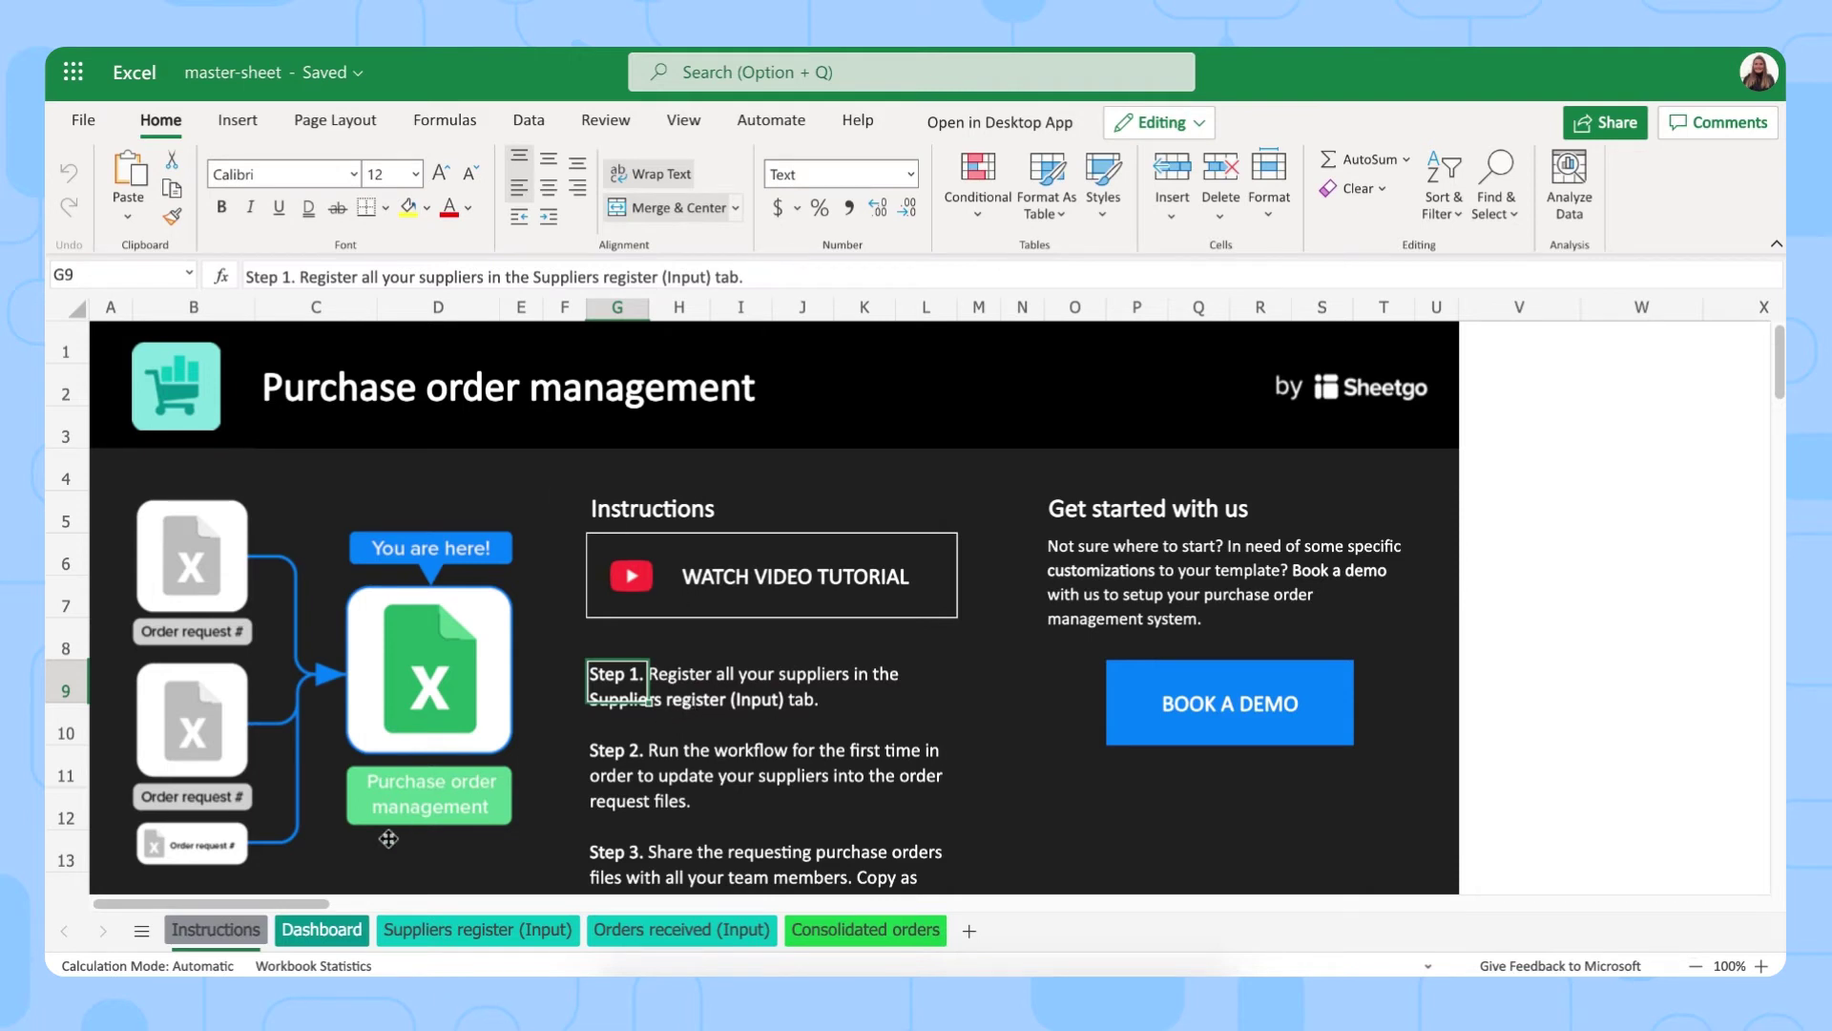
# Review the four suppliers and the Supplier Code formula in the Suppliers register (Input) sheet.
pyautogui.click(454, 934)
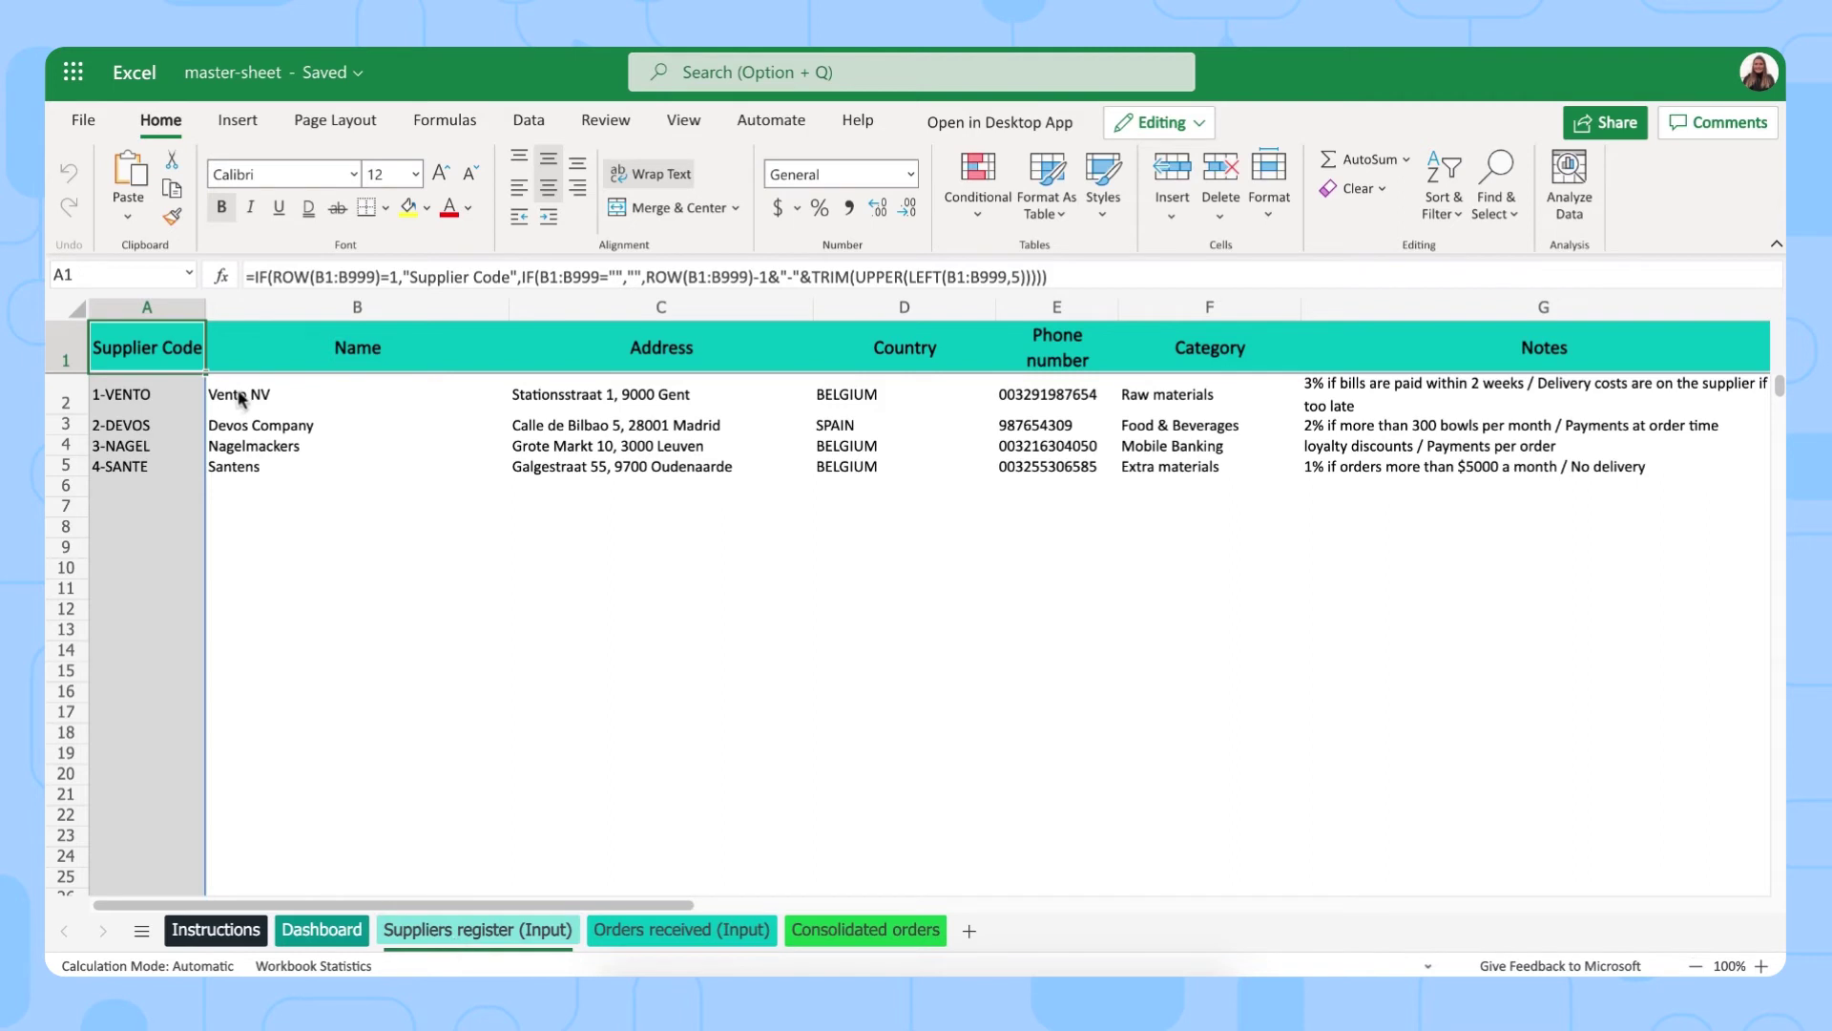
pyautogui.moveTo(241, 399); pyautogui.dragTo(1231, 427)
pyautogui.moveTo(1784, 456); pyautogui.dragTo(1777, 470)
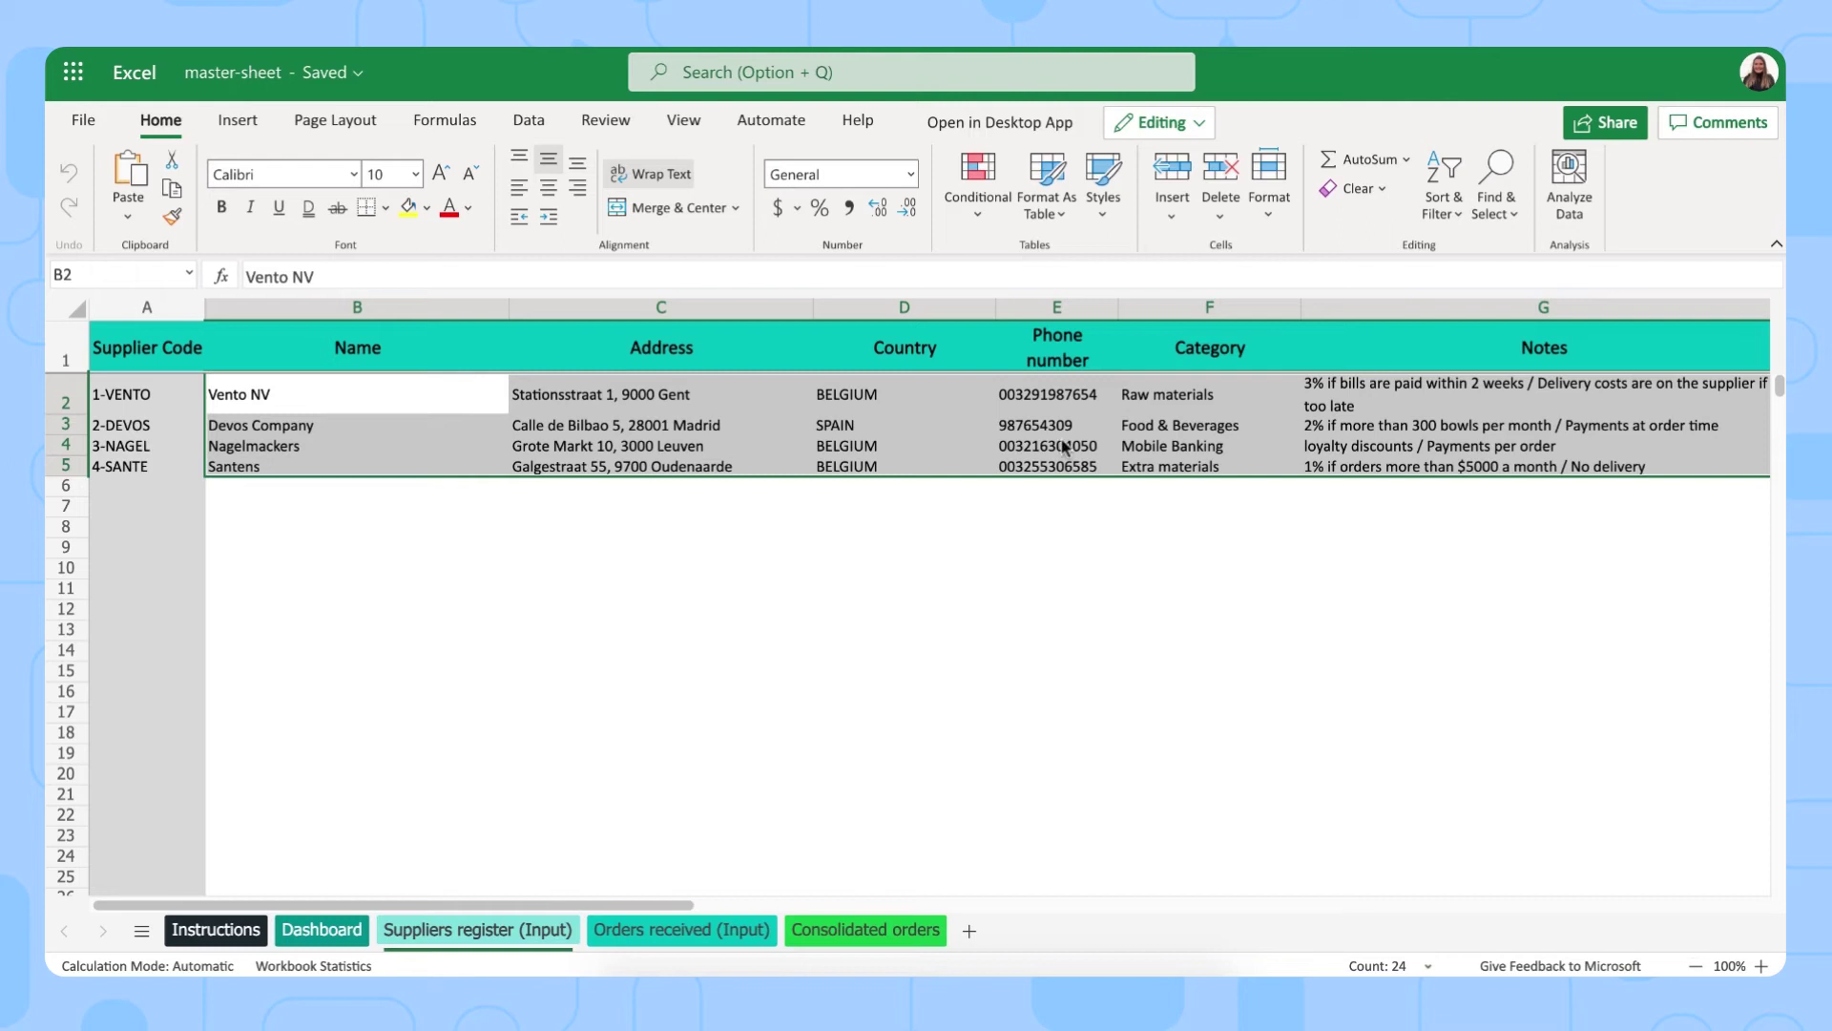
pyautogui.click(169, 310)
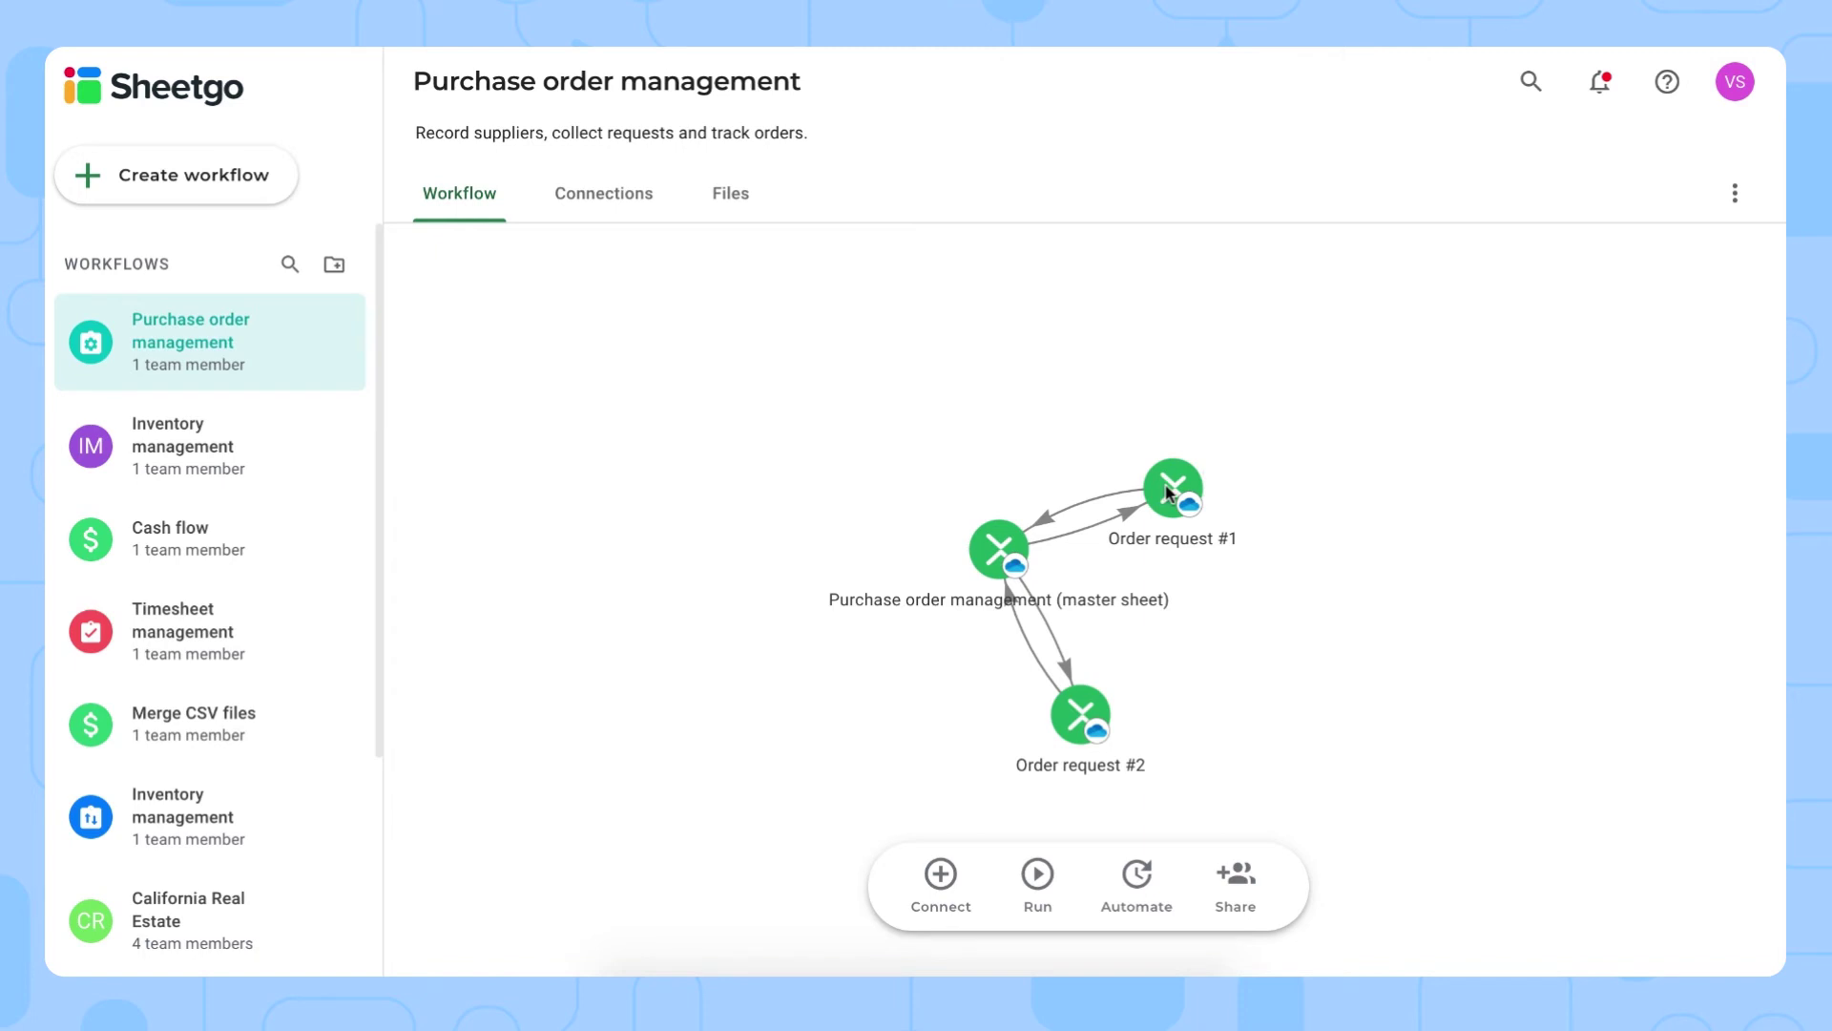
# In request-1's Order request (Input) sheet, review the five orders, price in F4, and Total cost formula.
pyautogui.click(1168, 493)
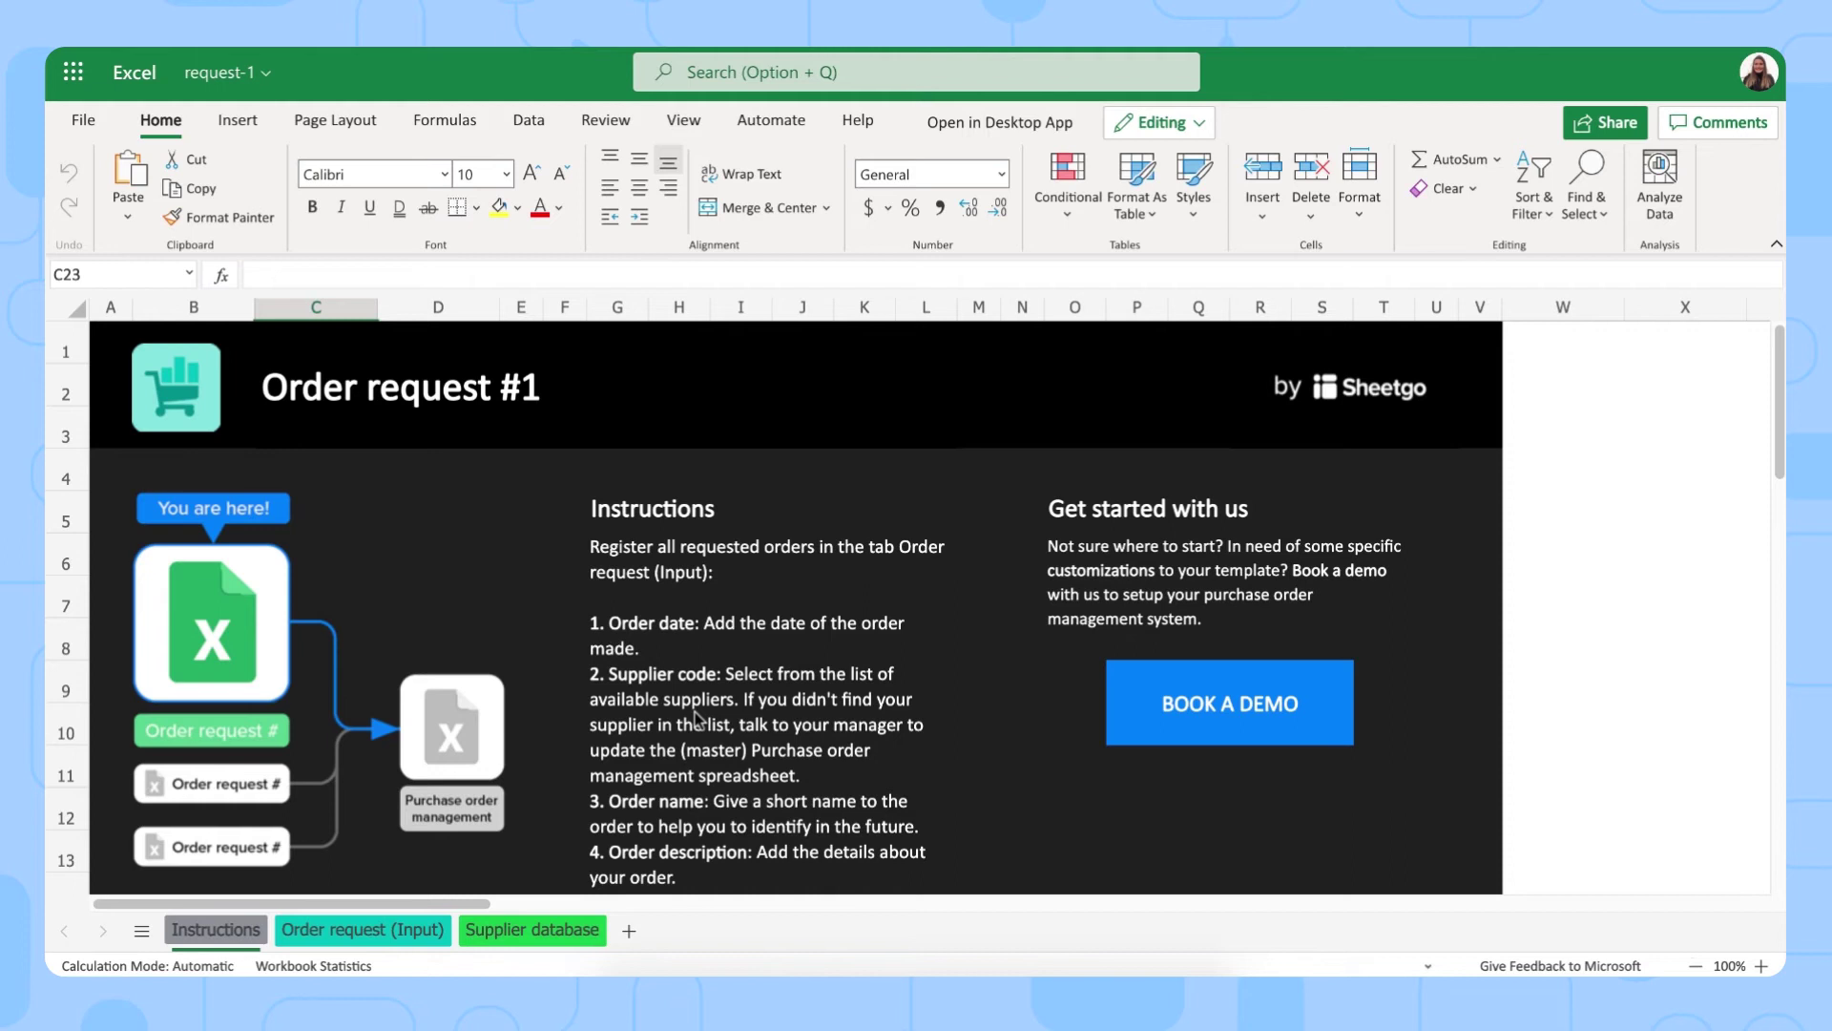
pyautogui.click(362, 929)
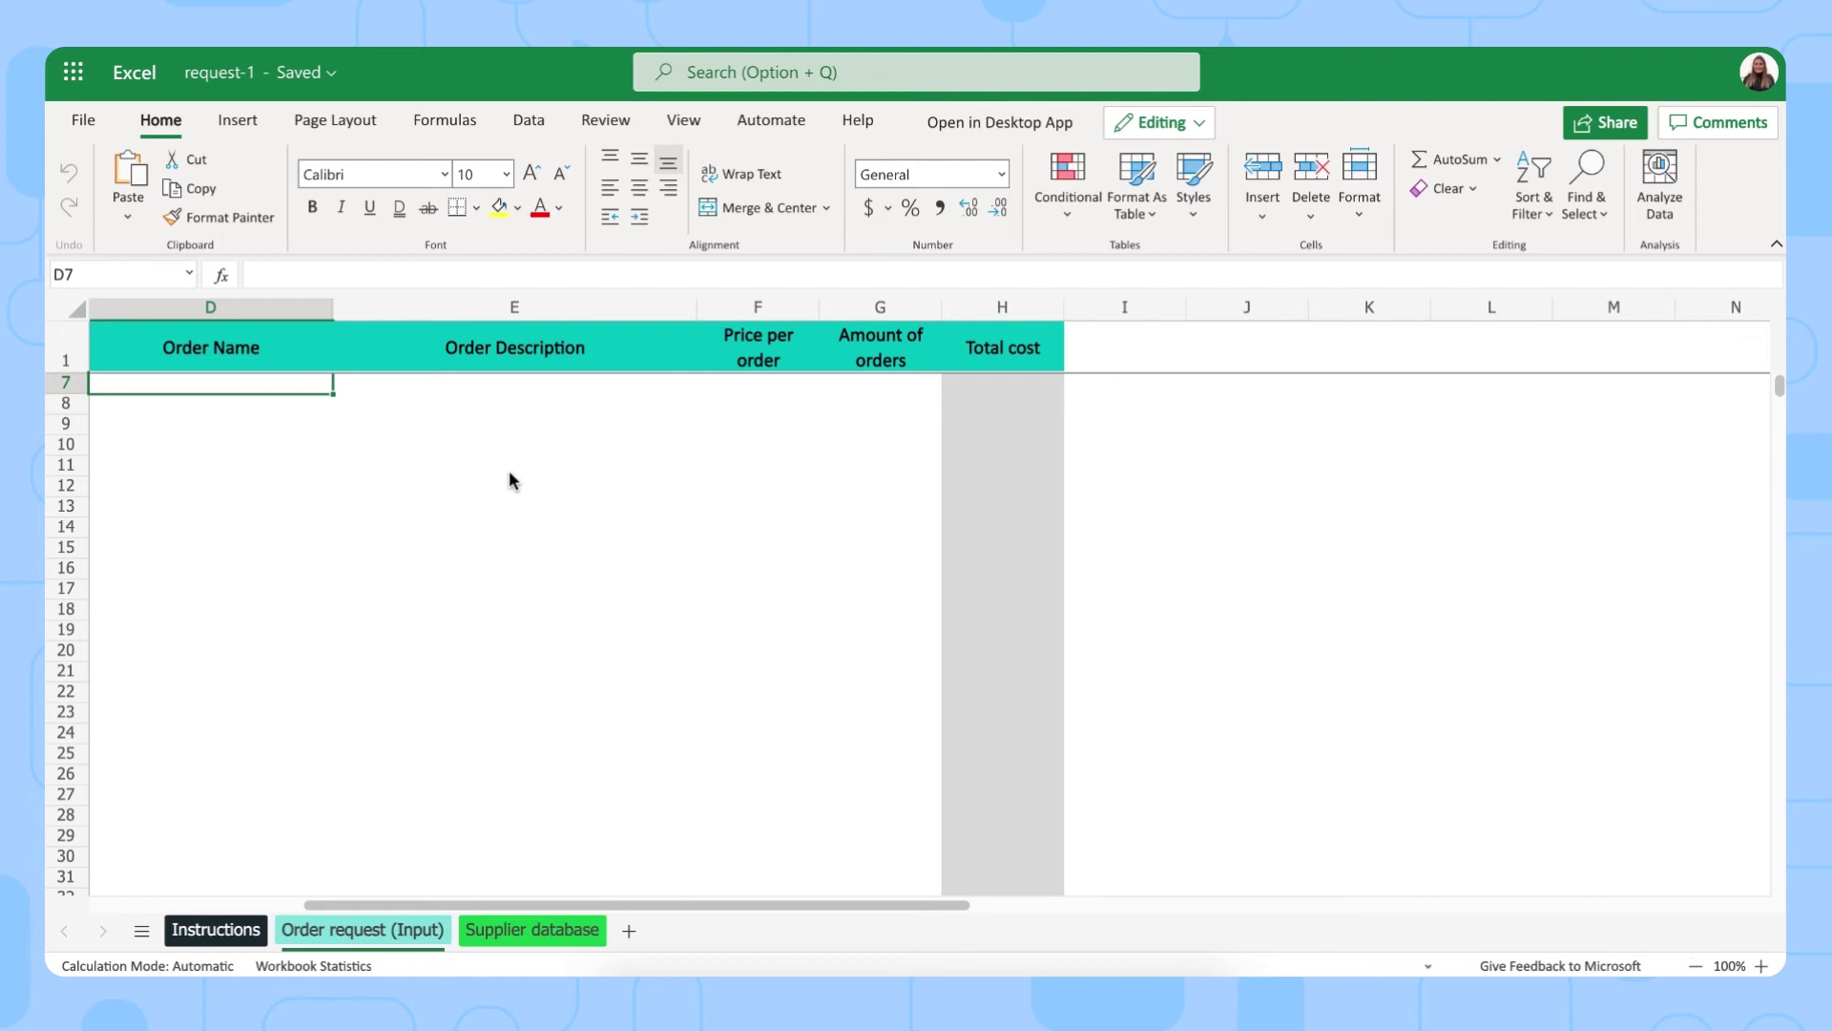
pyautogui.scroll(2, 513, 480)
pyautogui.moveTo(219, 403); pyautogui.dragTo(718, 416)
pyautogui.click(743, 426)
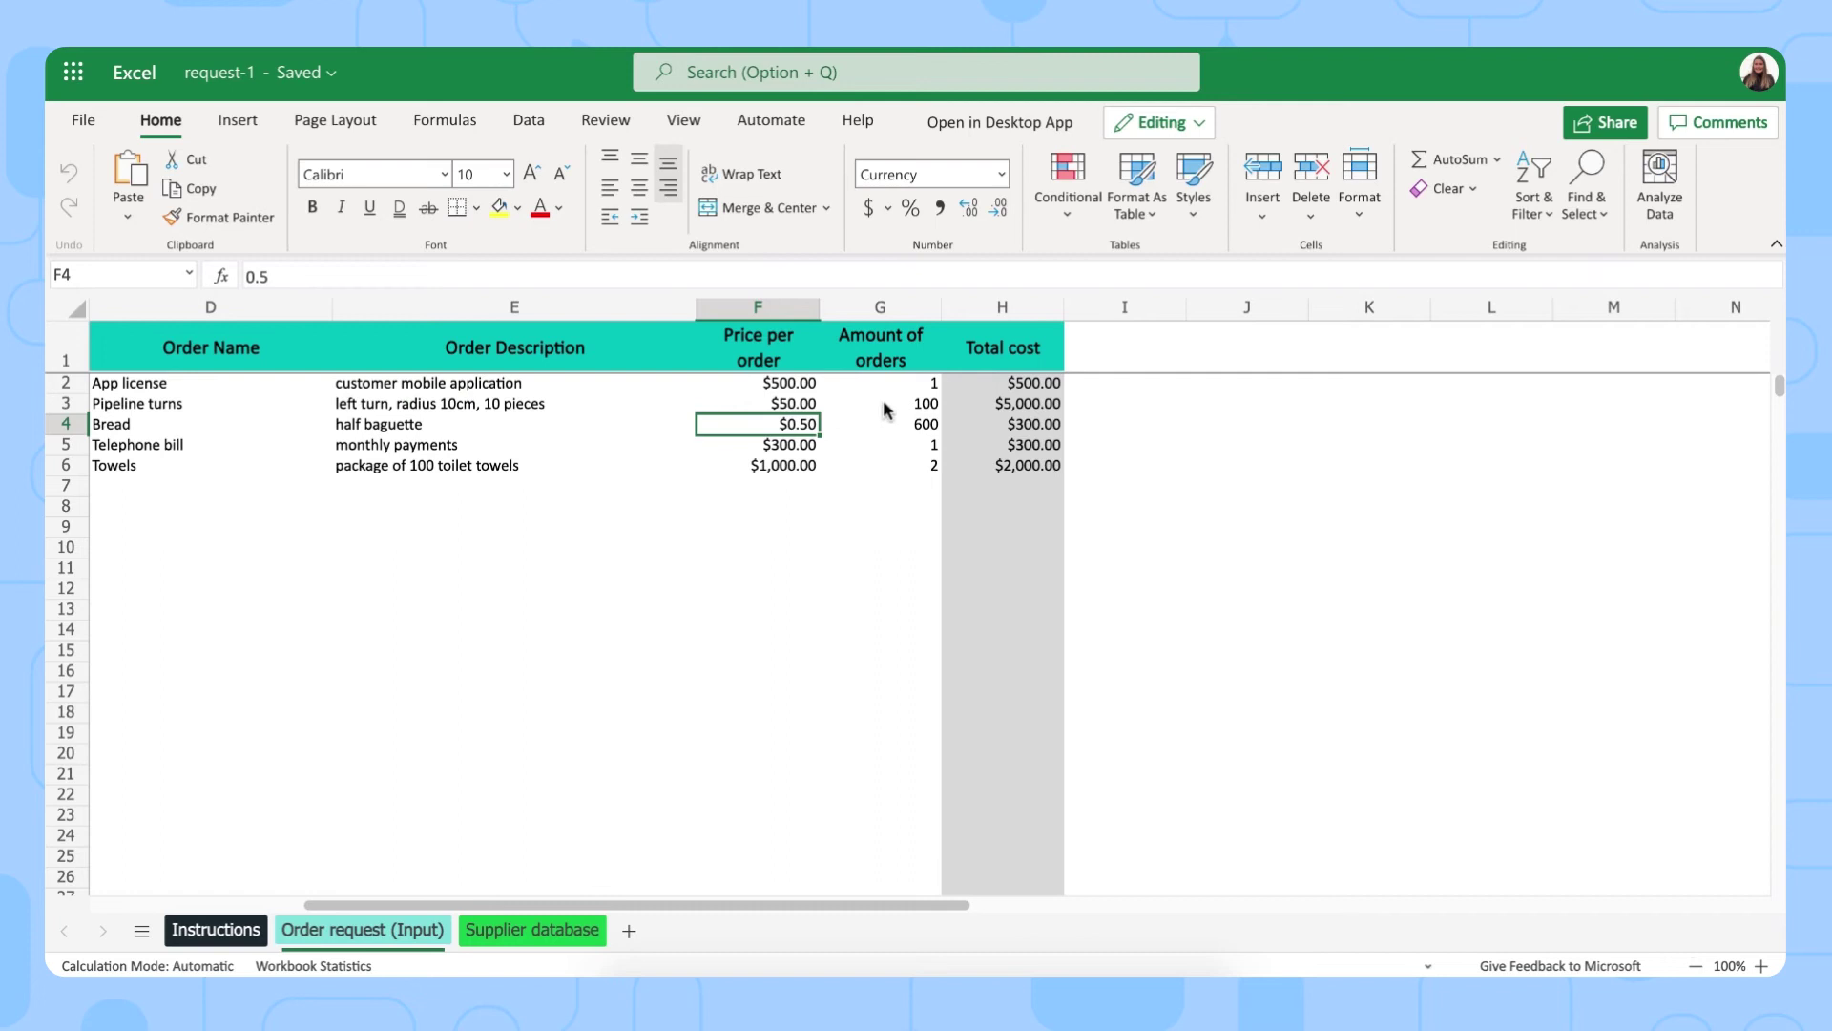
pyautogui.click(1004, 306)
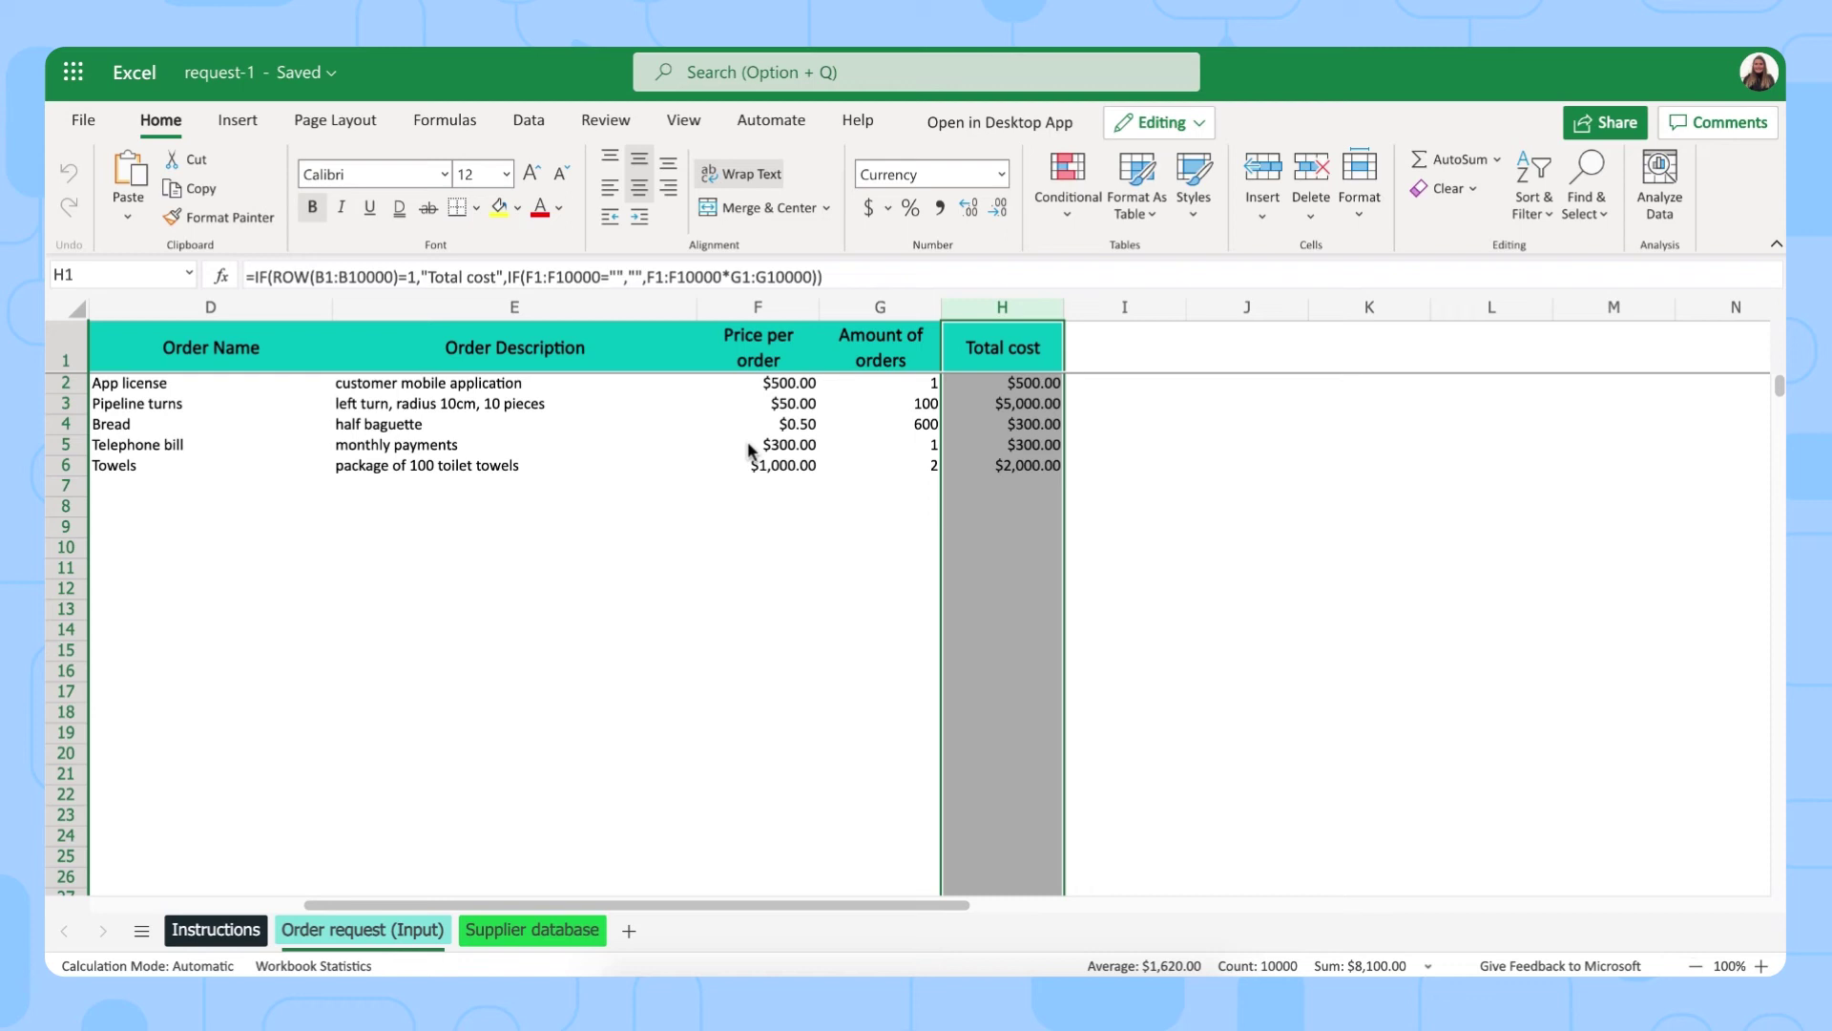
# Open the request-1 workbook's Share dialog and dismiss it without sharing.
pyautogui.click(1589, 125)
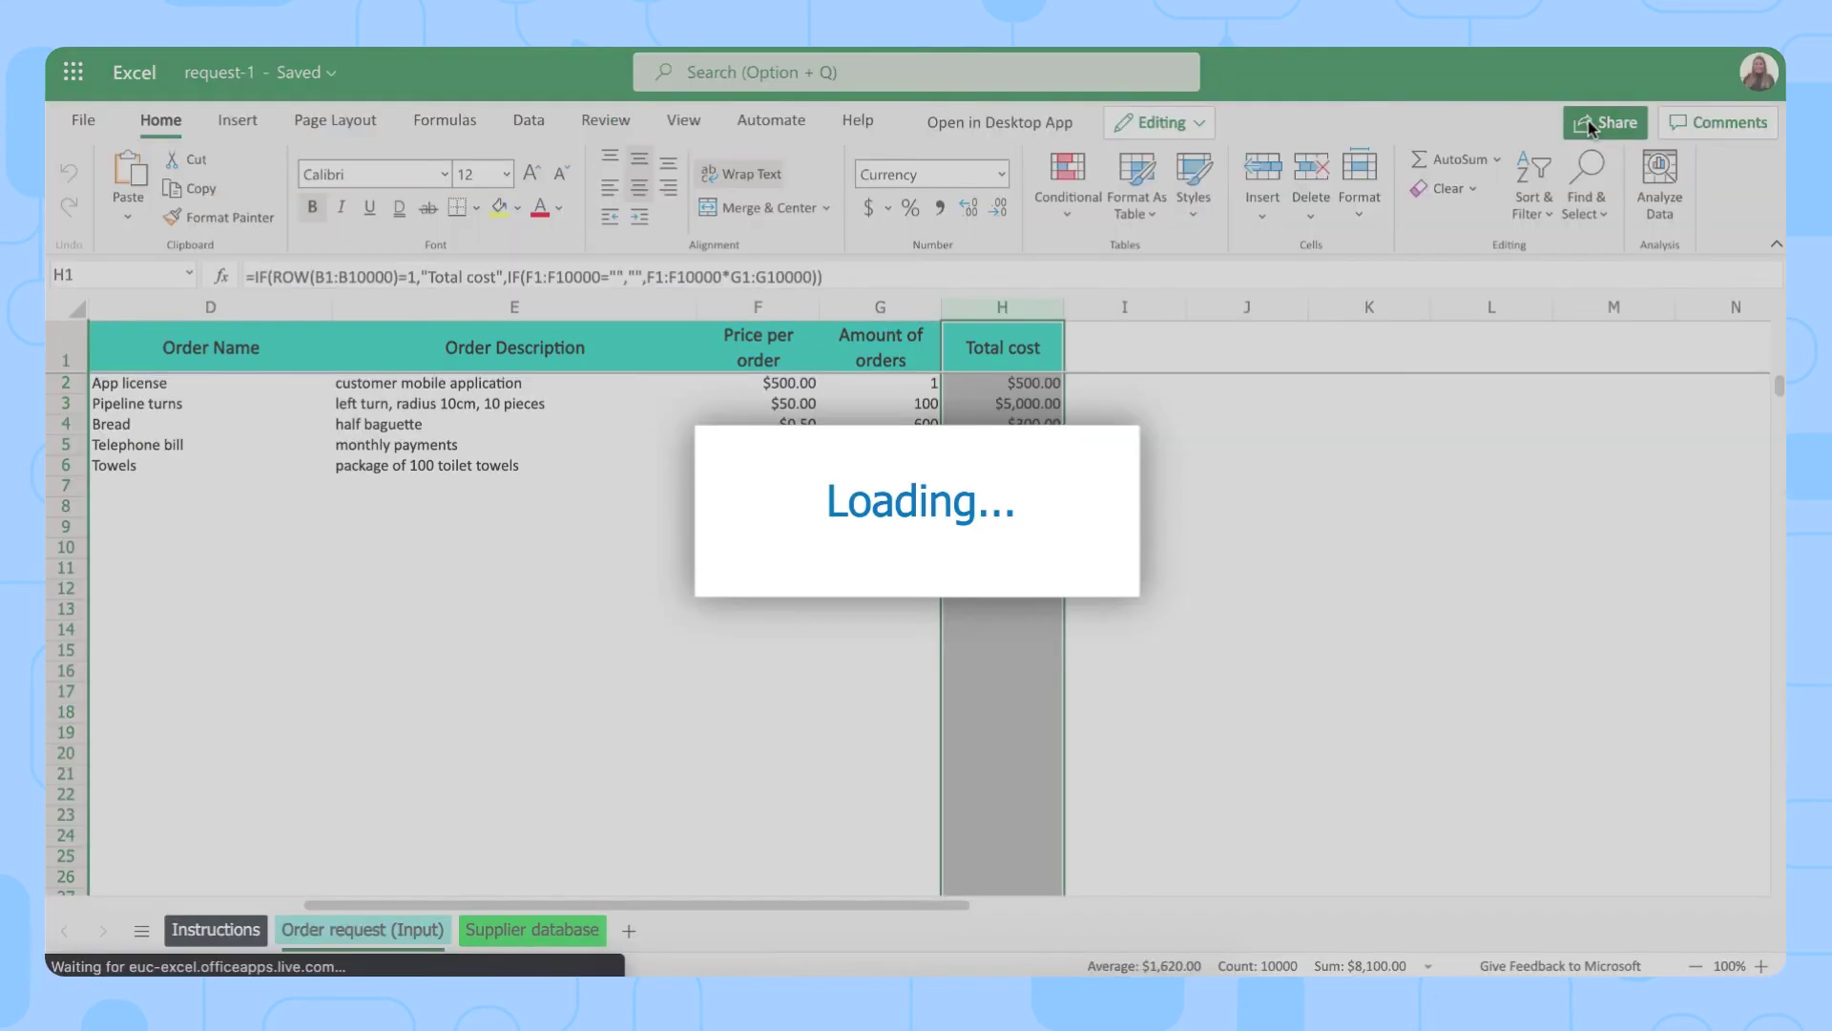
pyautogui.click(1110, 241)
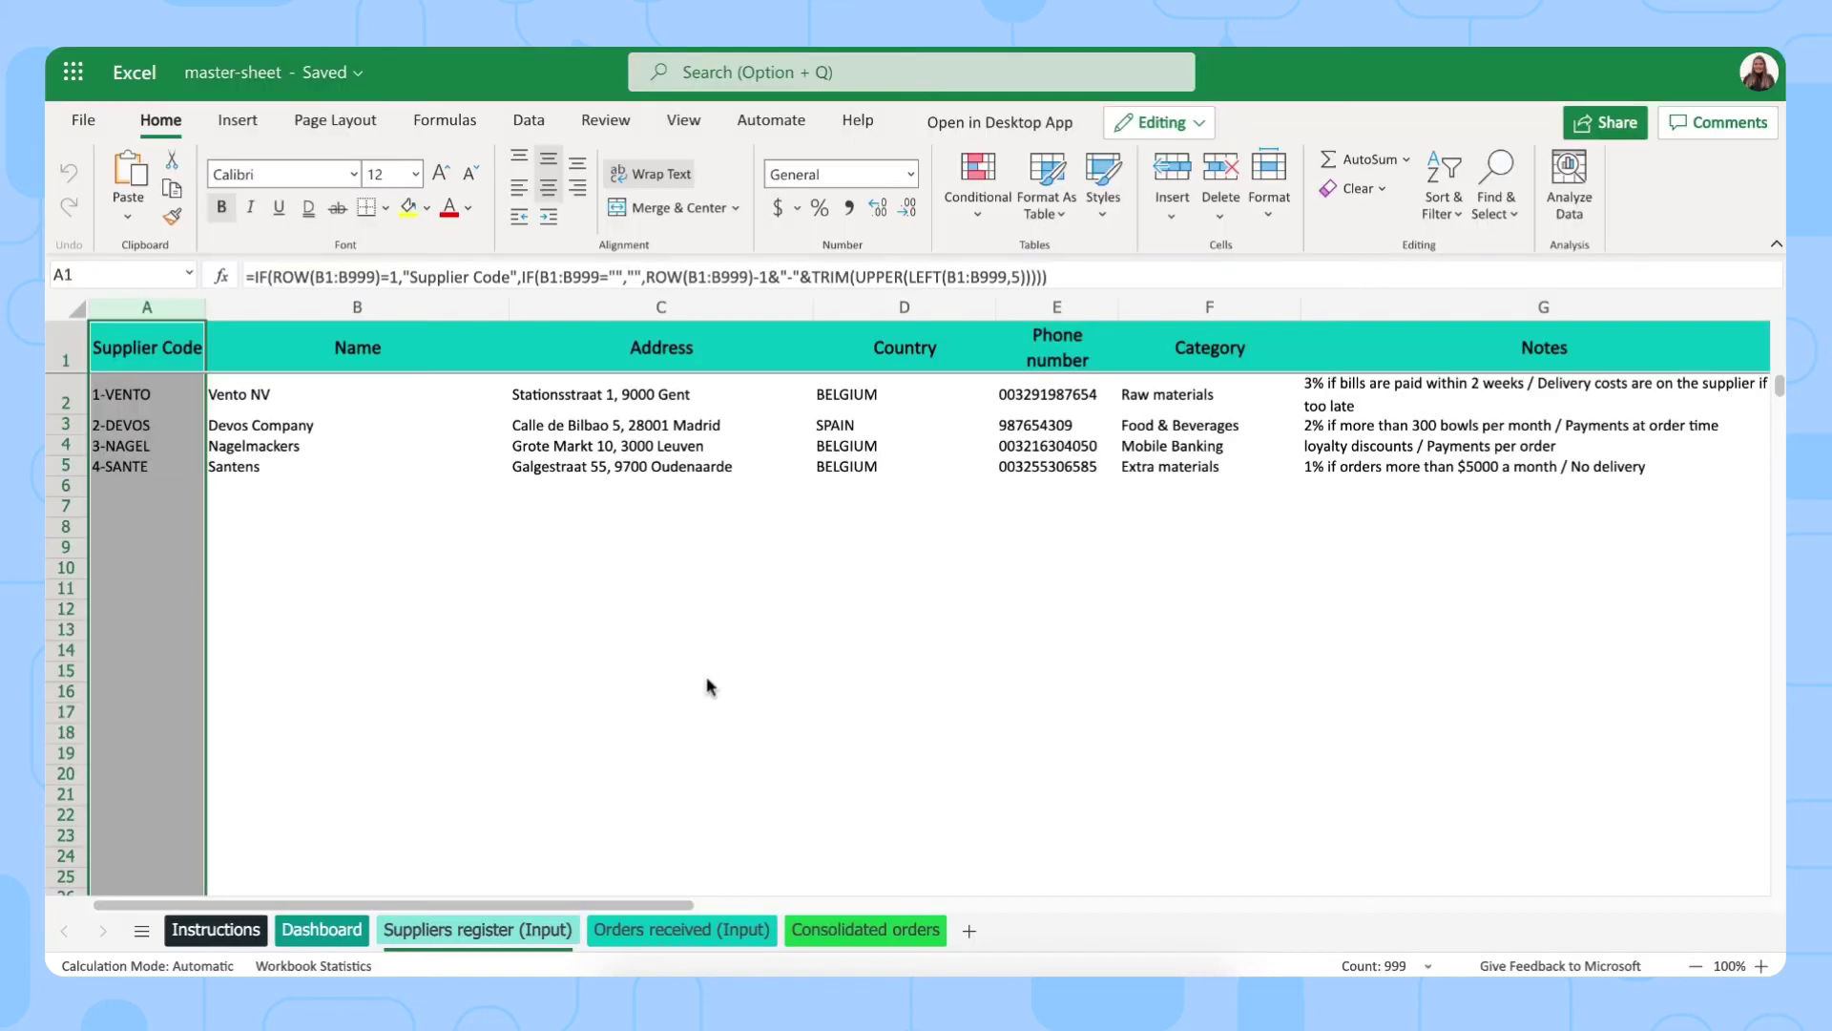
# Look through the Consolidated orders and Orders received (Input) sheets, then view the Dashboard charts.
pyautogui.click(817, 931)
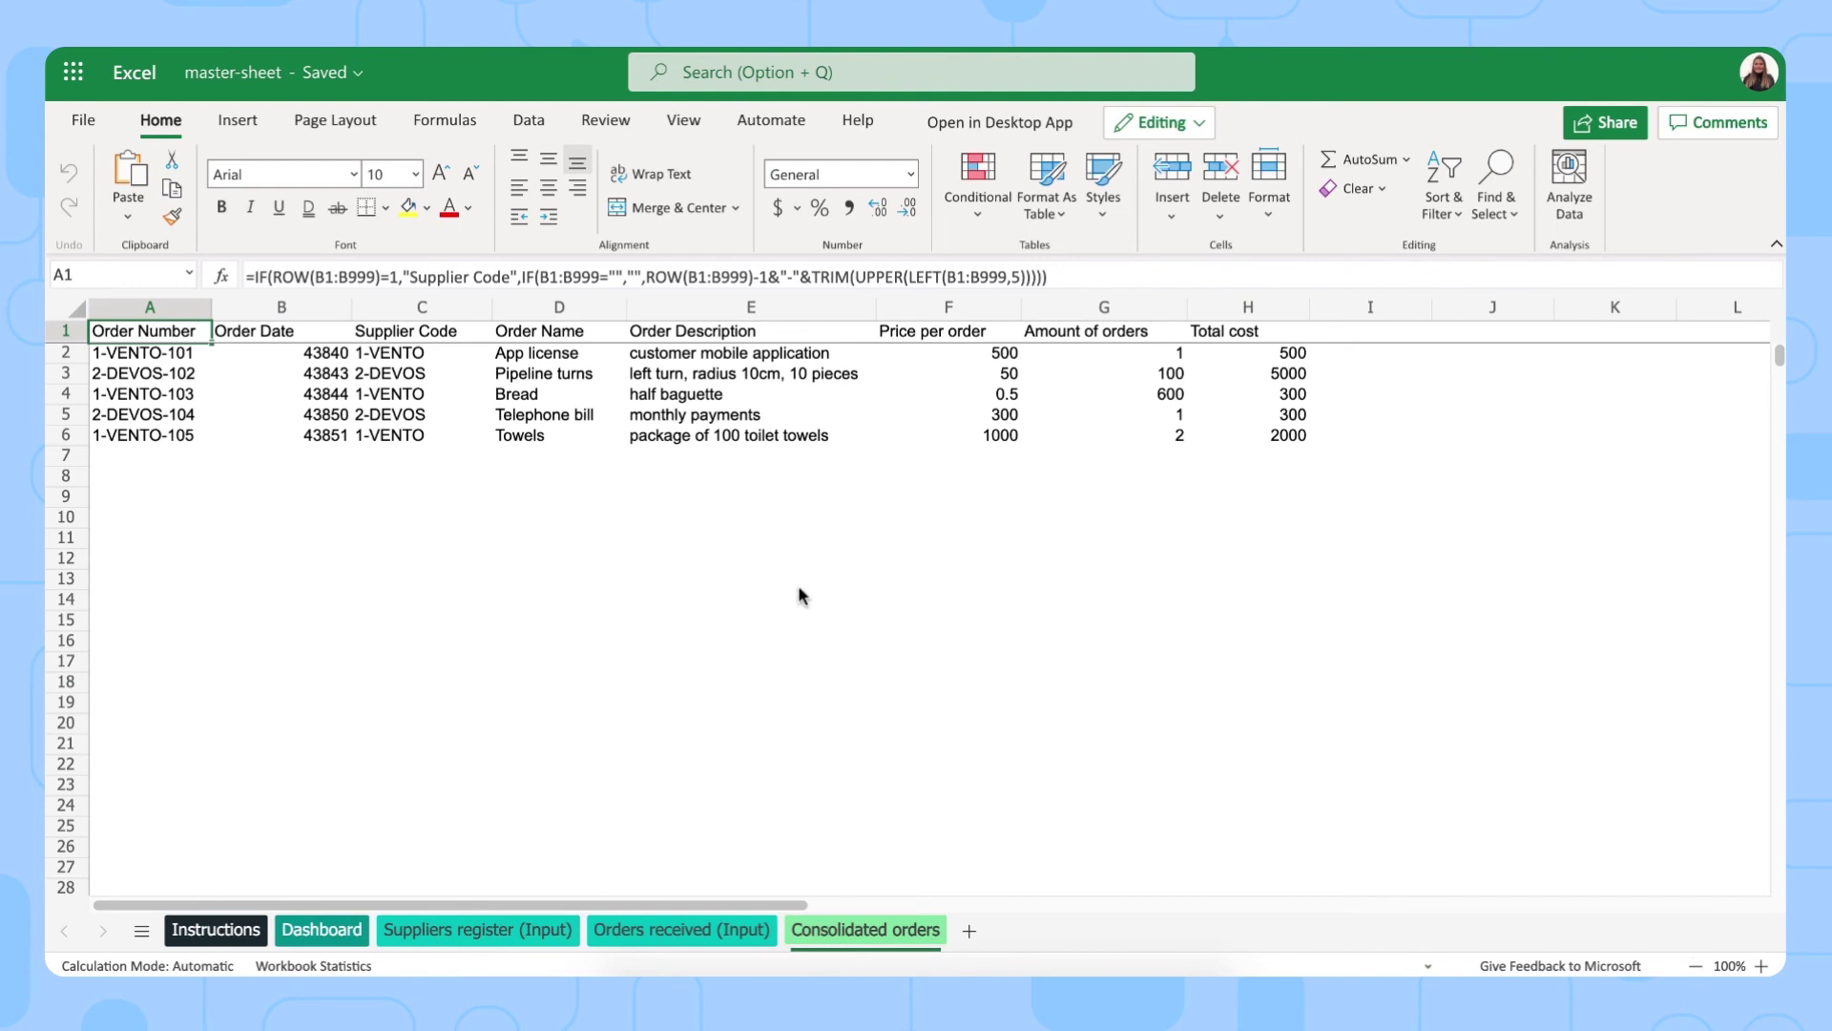
pyautogui.click(723, 937)
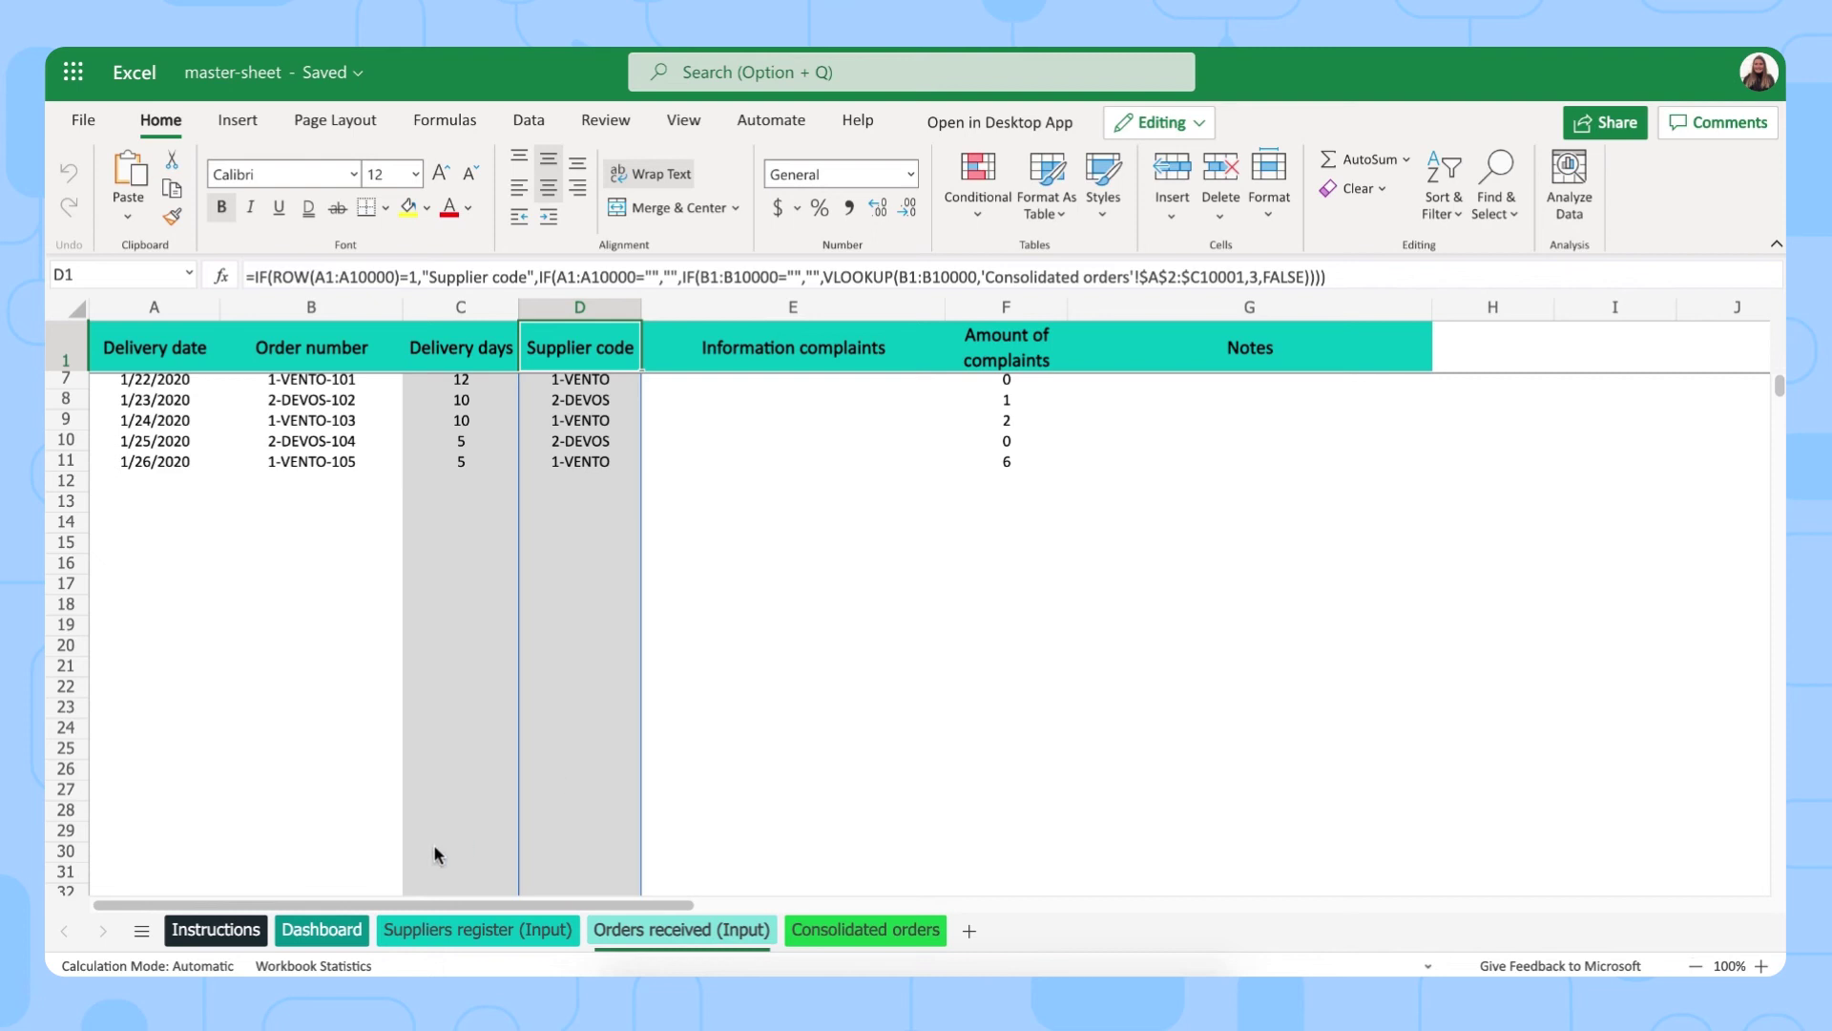
pyautogui.click(307, 930)
pyautogui.scroll(-3, 605, 605)
pyautogui.scroll(2, 610, 607)
pyautogui.scroll(1, 610, 607)
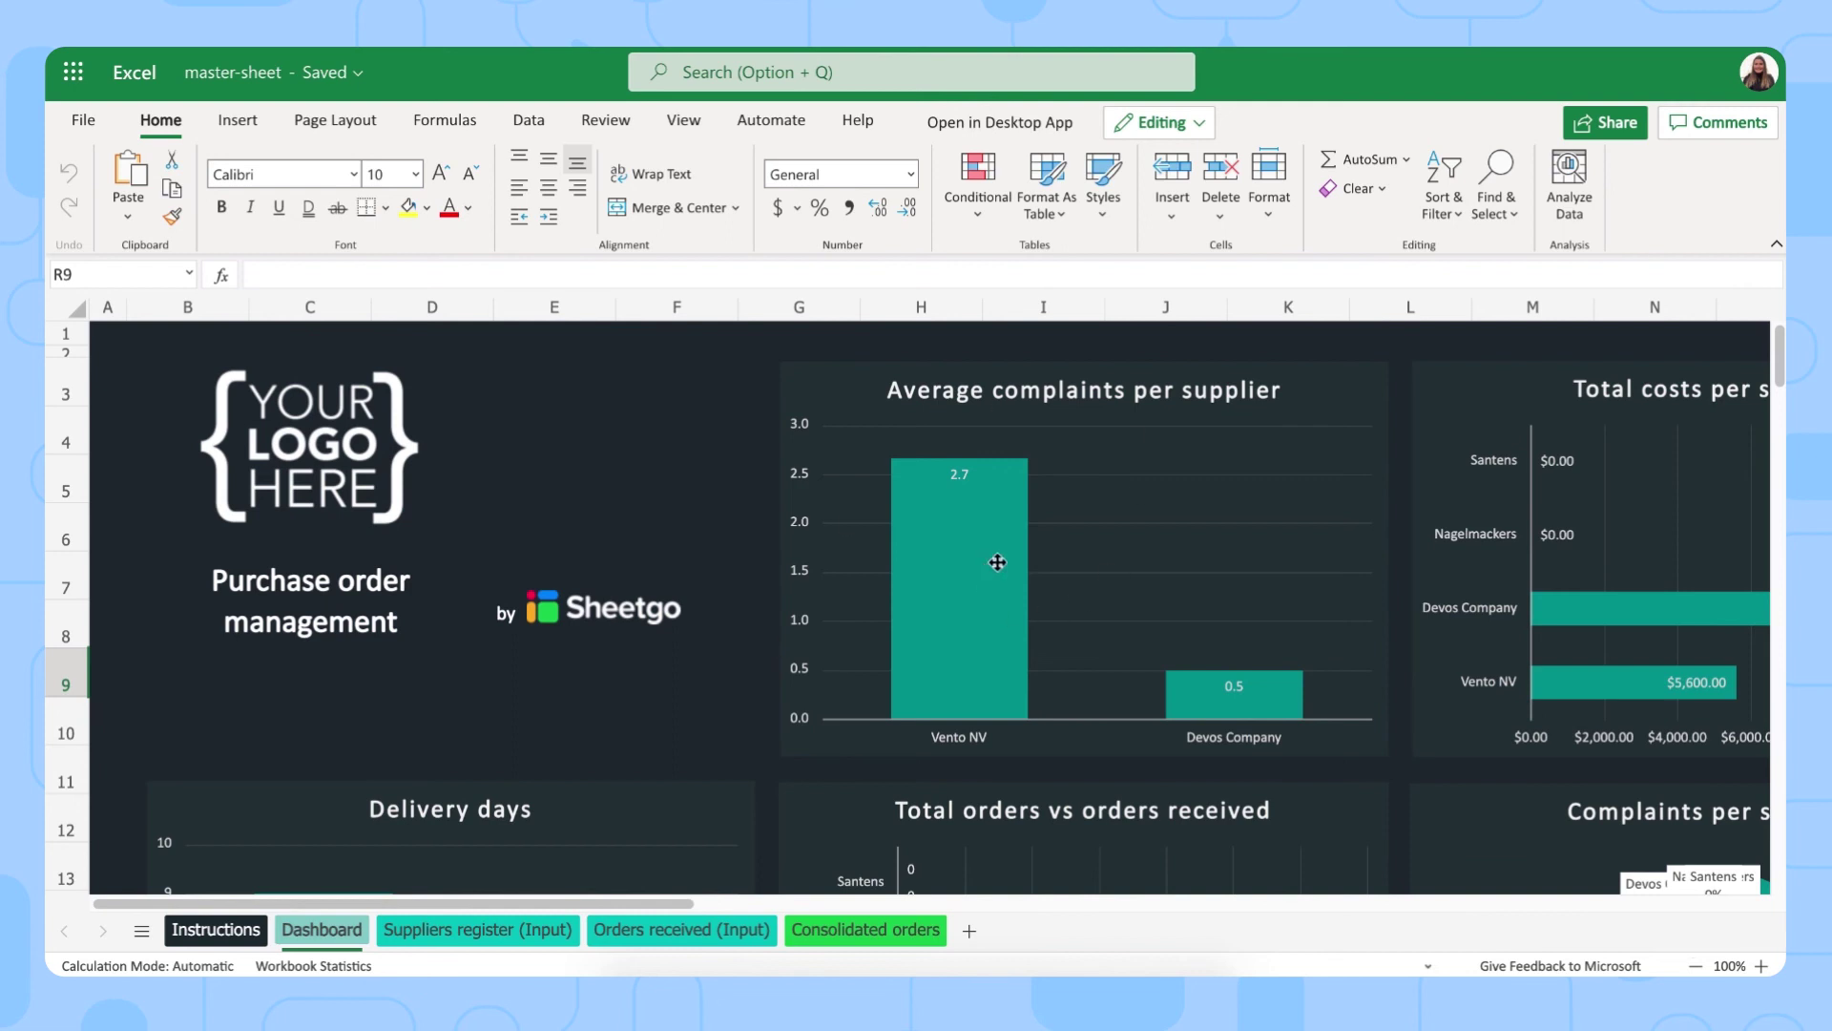
# Scroll across the Dashboard to review the complaints, total costs and delivery-days charts.
pyautogui.hscroll(6, 1050, 609)
pyautogui.scroll(-2, 1136, 599)
pyautogui.scroll(-5, 1136, 598)
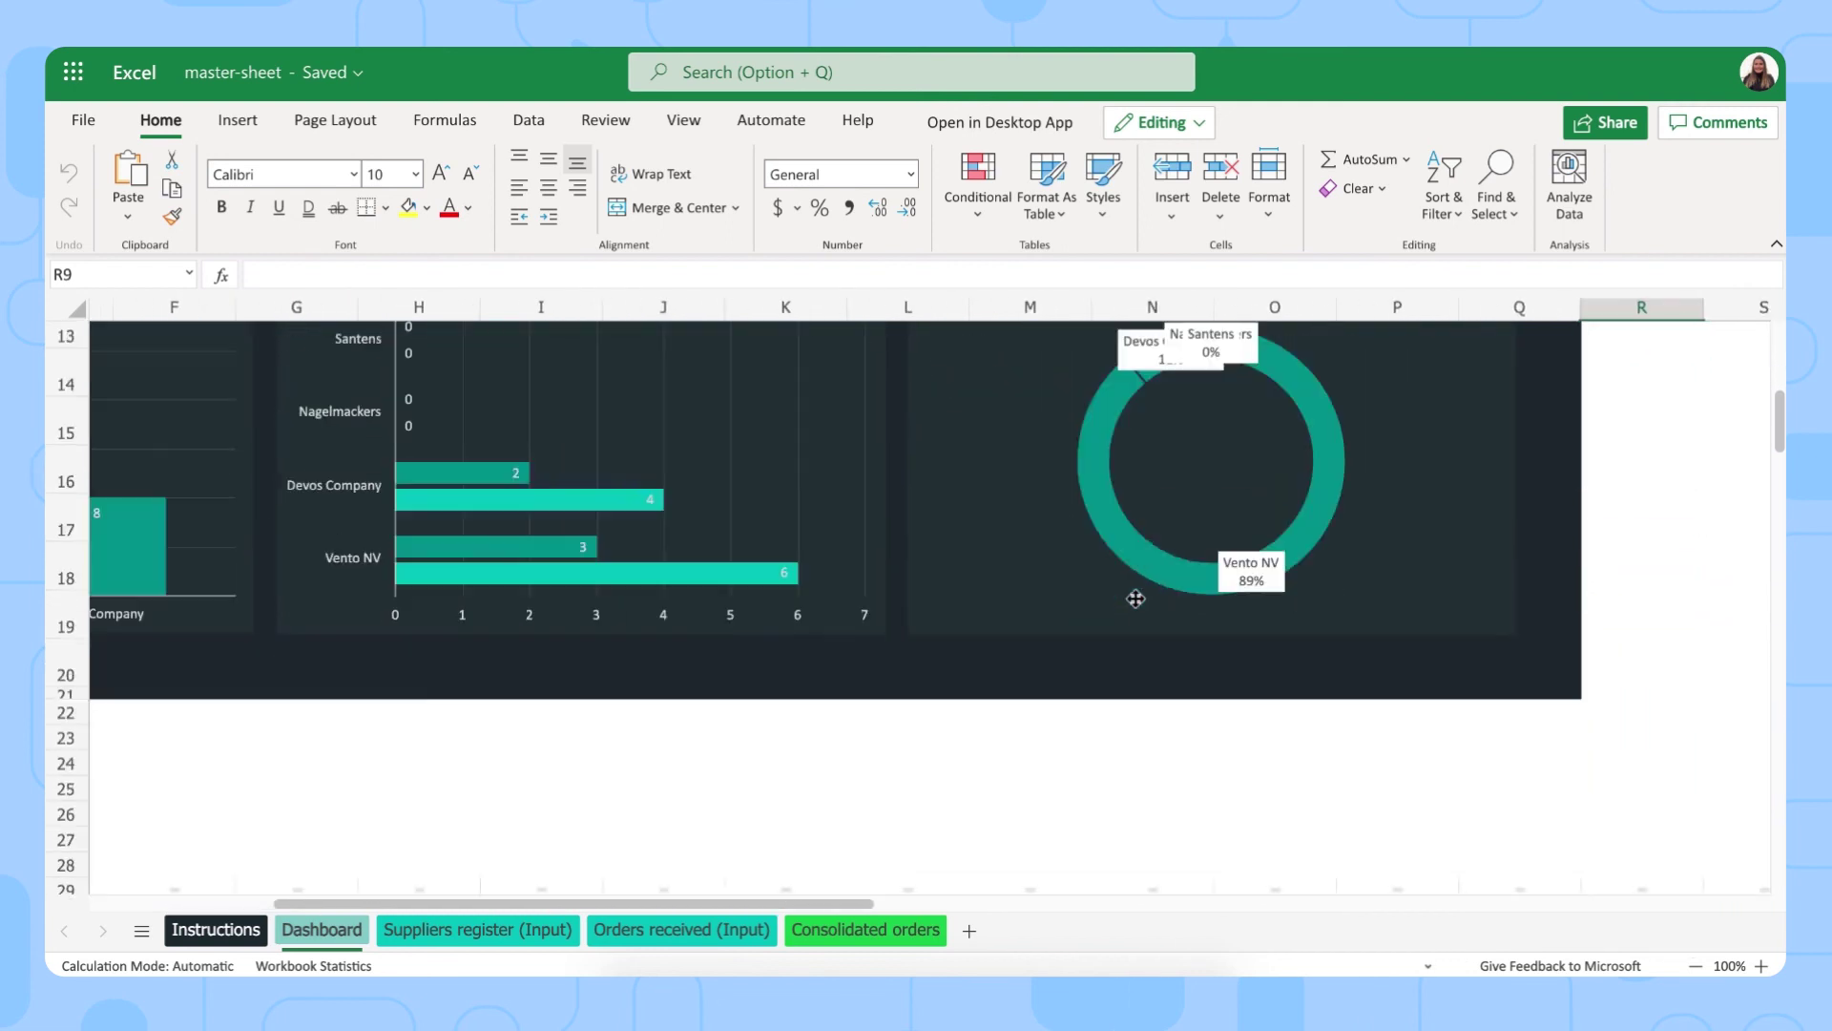
pyautogui.scroll(4, 925, 573)
pyautogui.hscroll(-3, 925, 573)
pyautogui.scroll(-1, 928, 571)
pyautogui.hscroll(-1, 928, 571)
pyautogui.hscroll(-1, 931, 573)
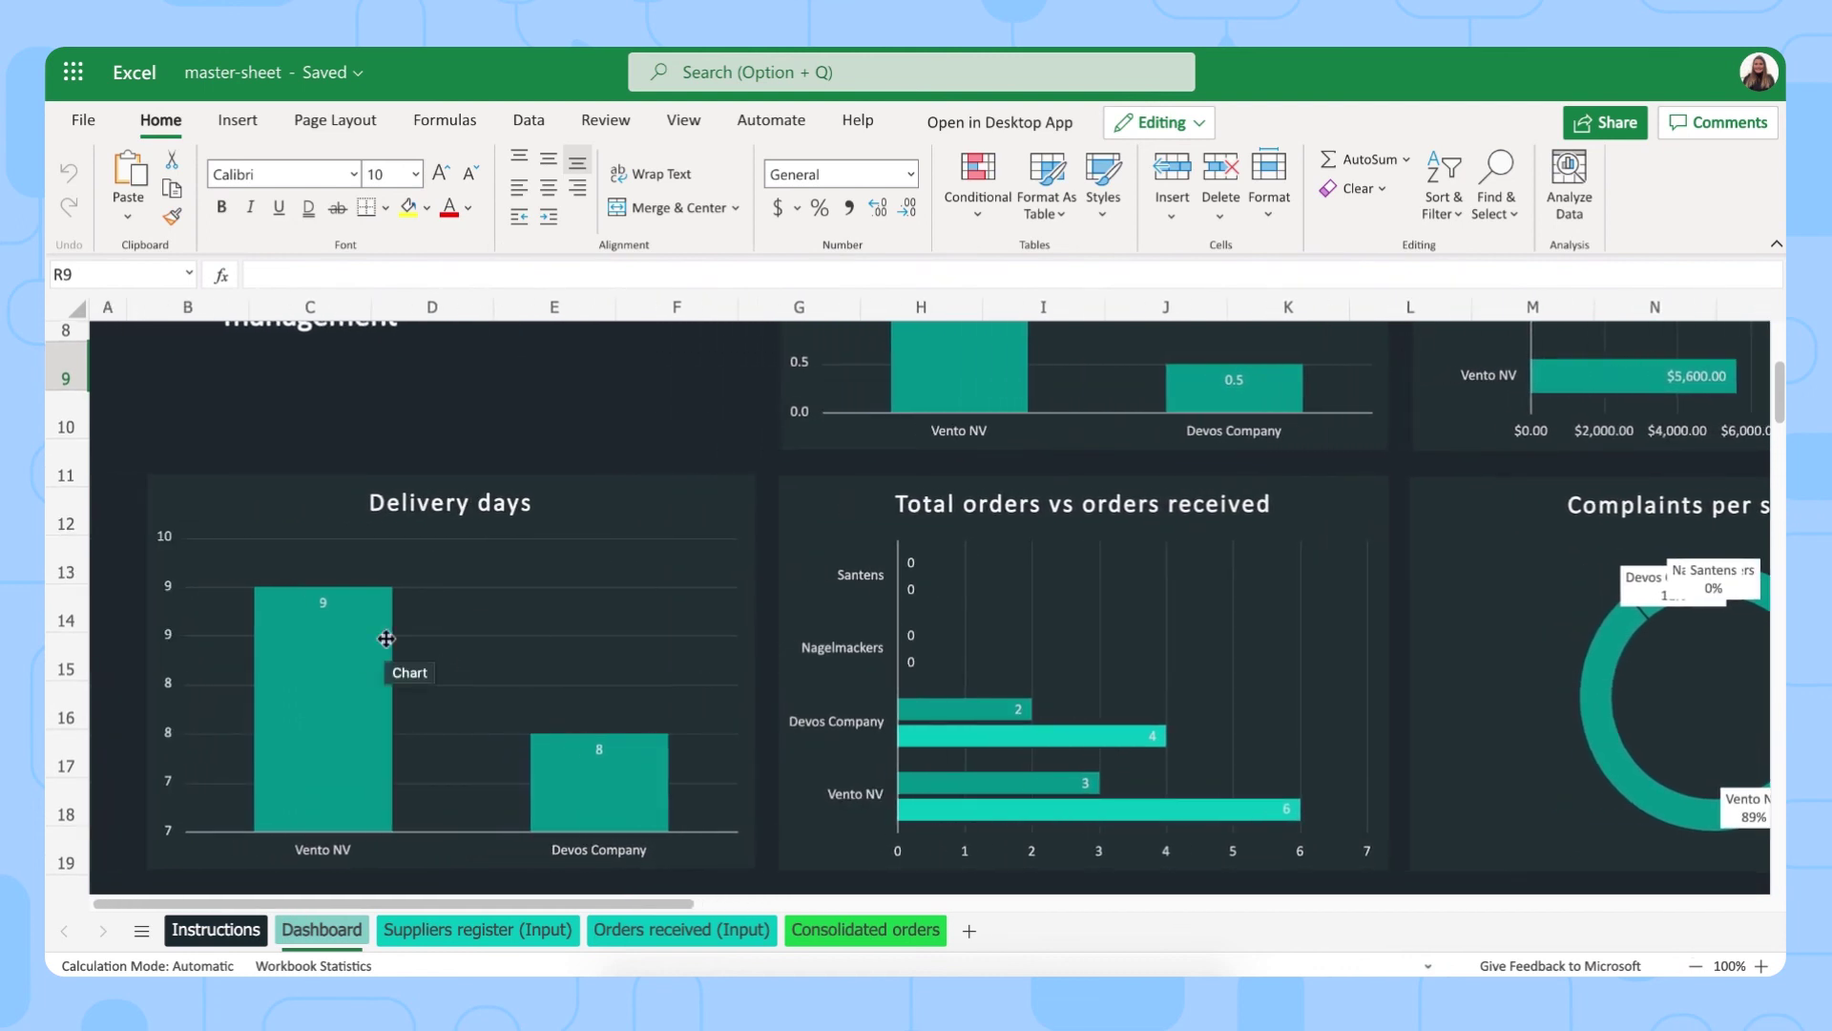
pyautogui.scroll(3, 386, 638)
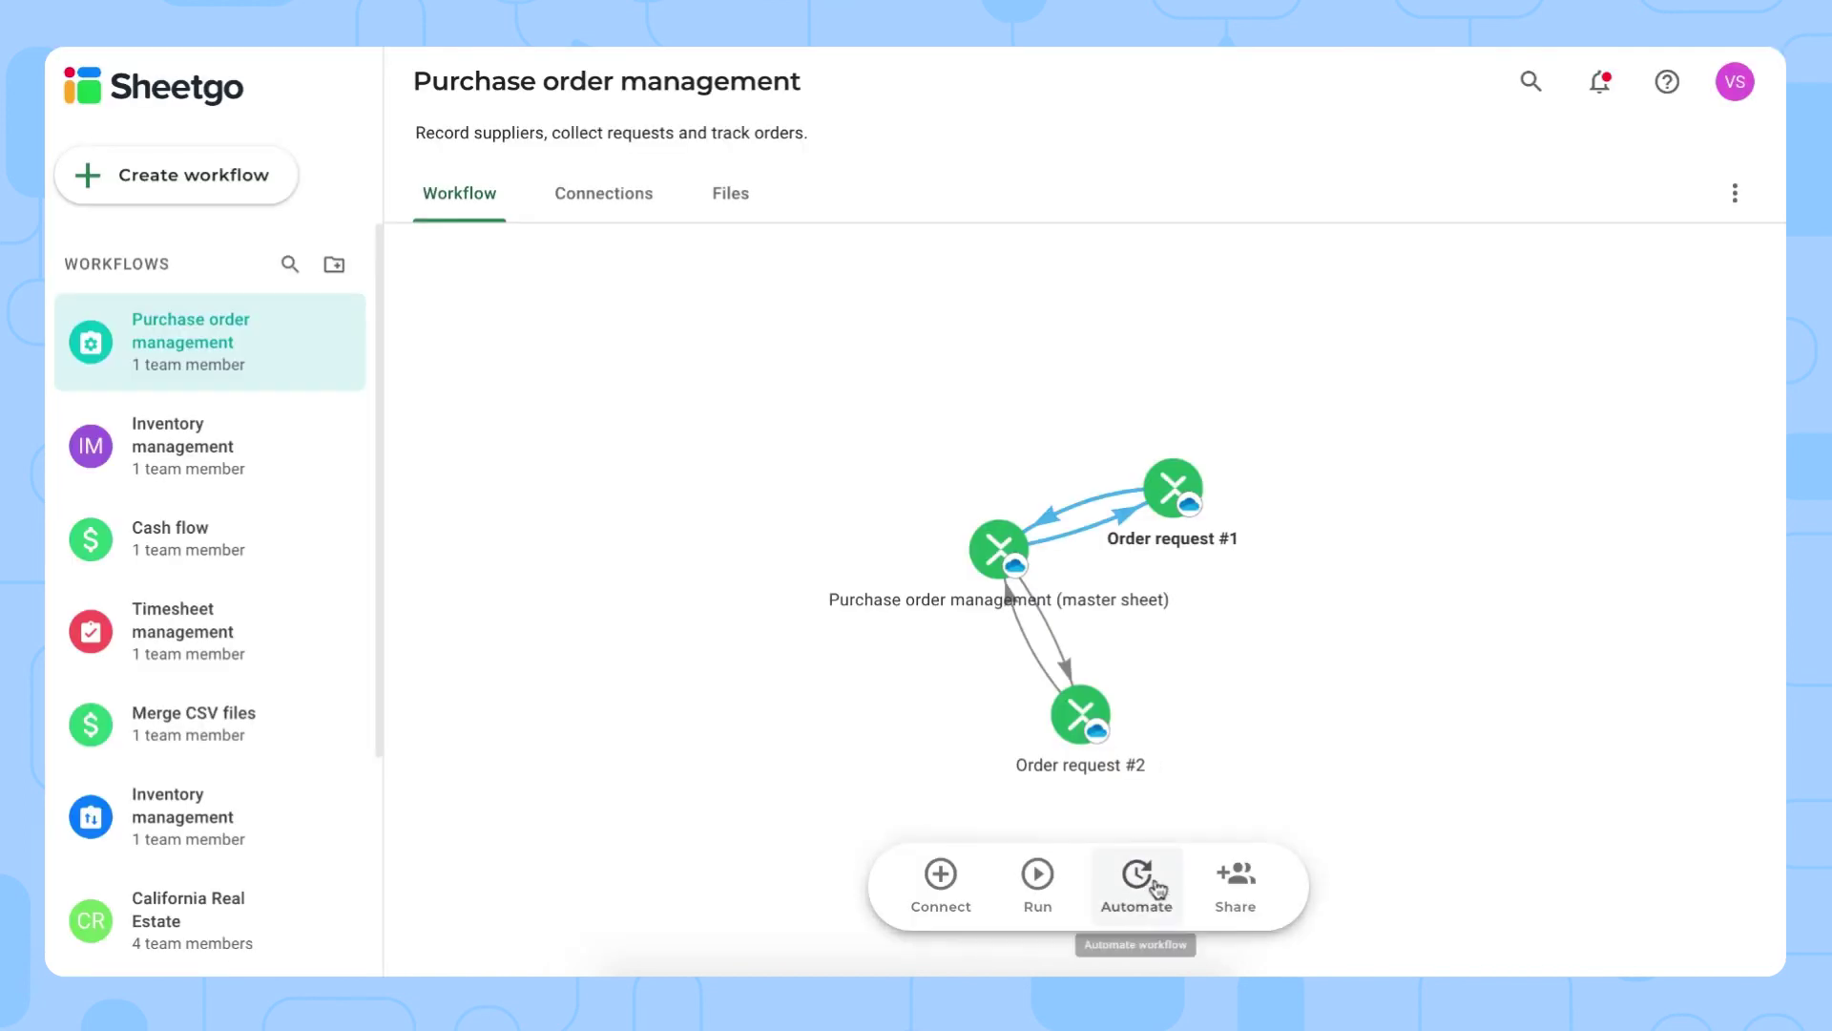
# Schedule automatic hourly updates, 06:00–18:00, on Mondays only, excluding Tuesday through Friday.
pyautogui.click(1136, 883)
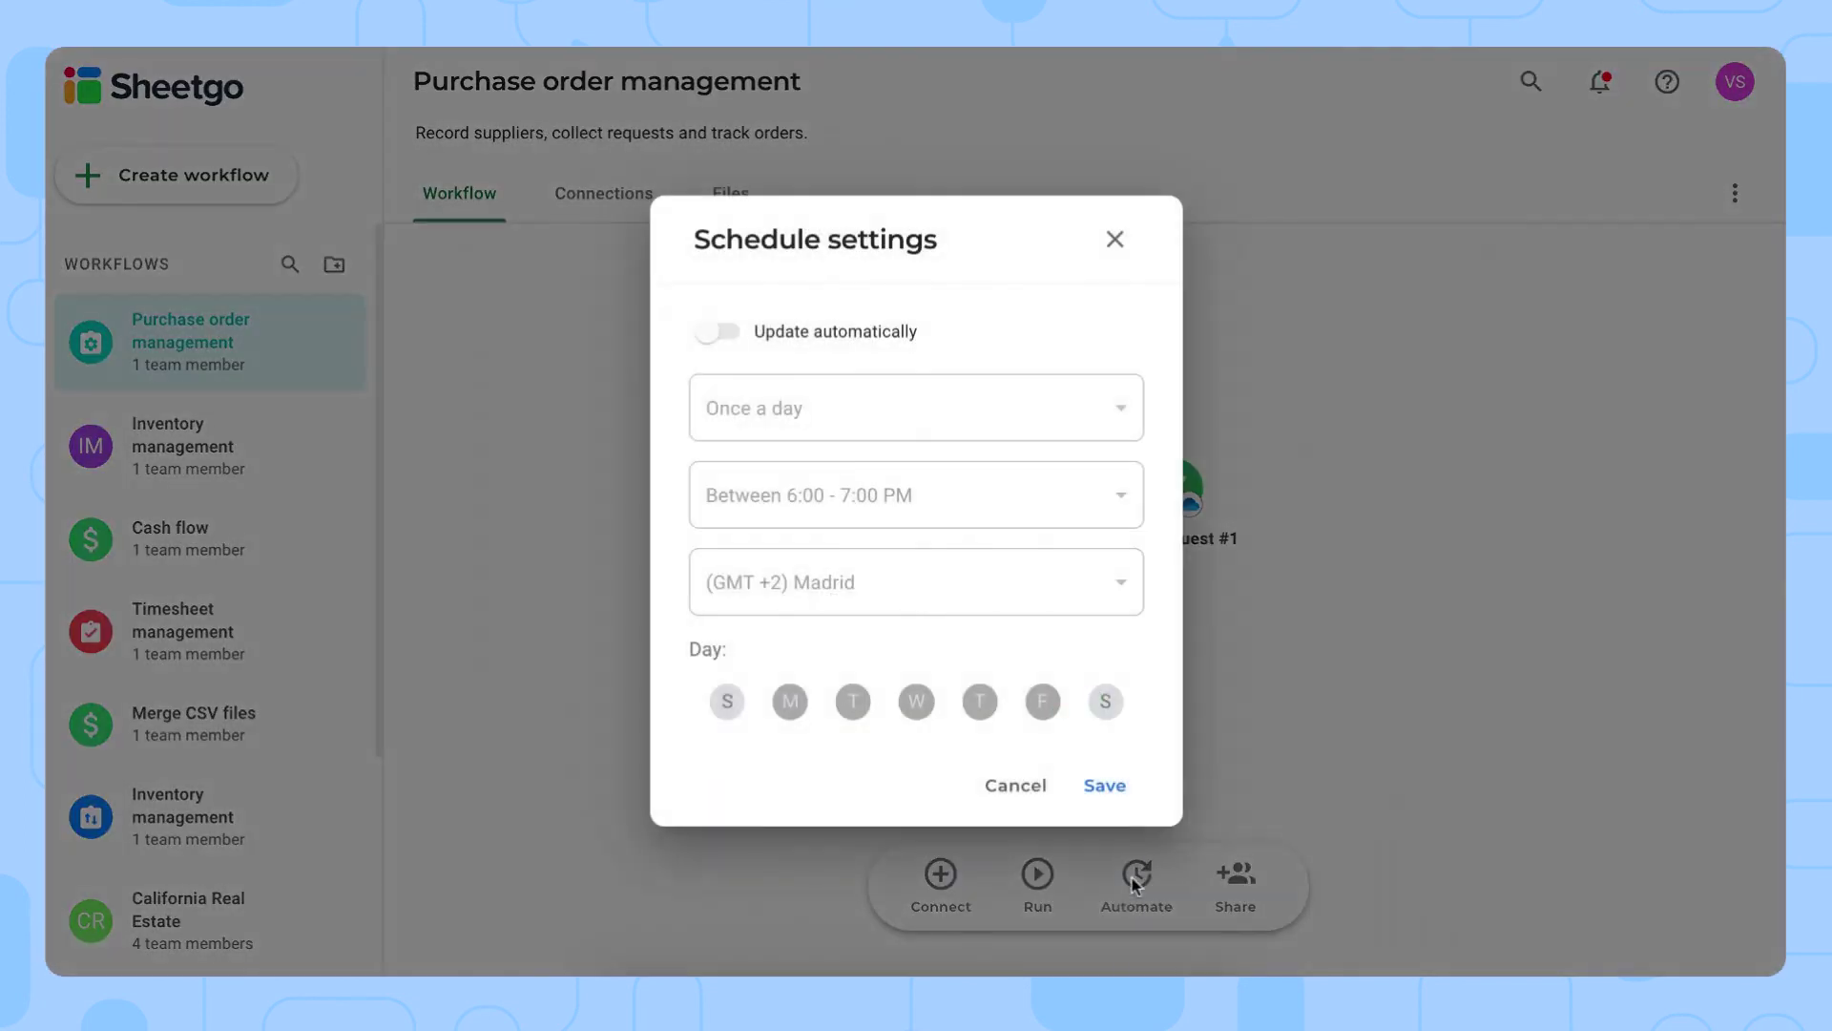
pyautogui.click(718, 331)
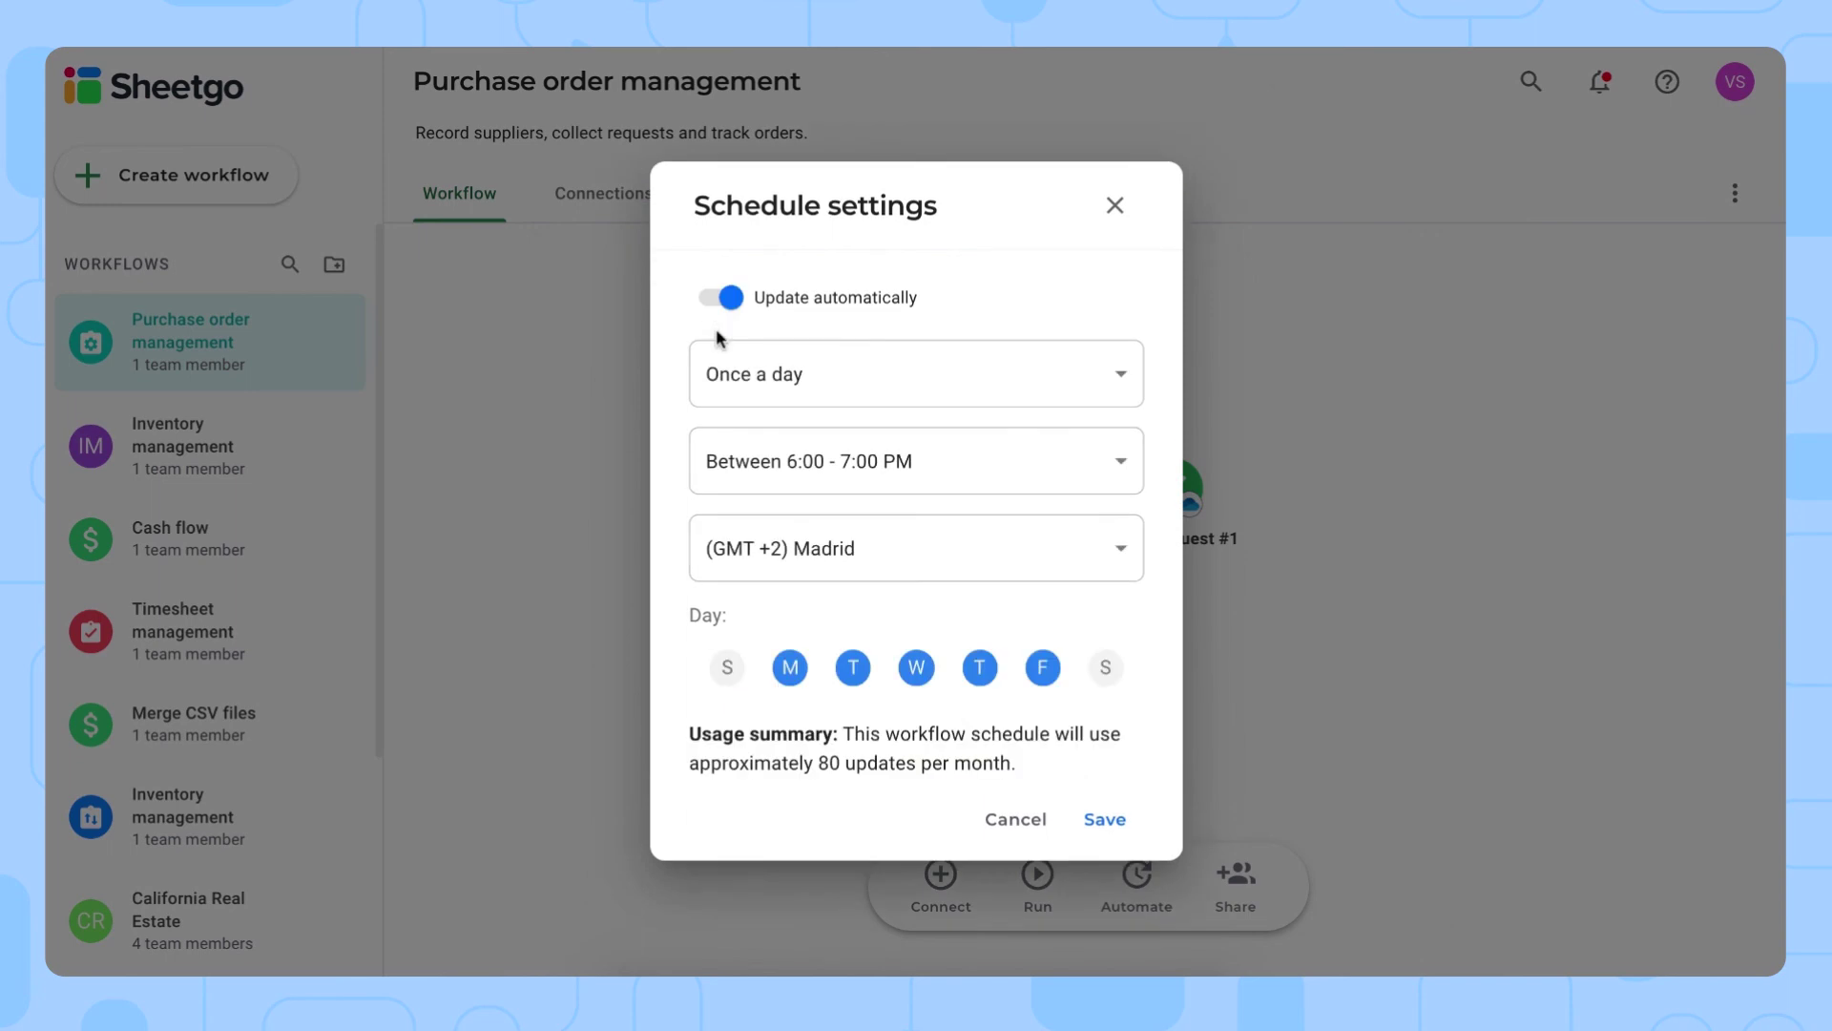
pyautogui.click(810, 378)
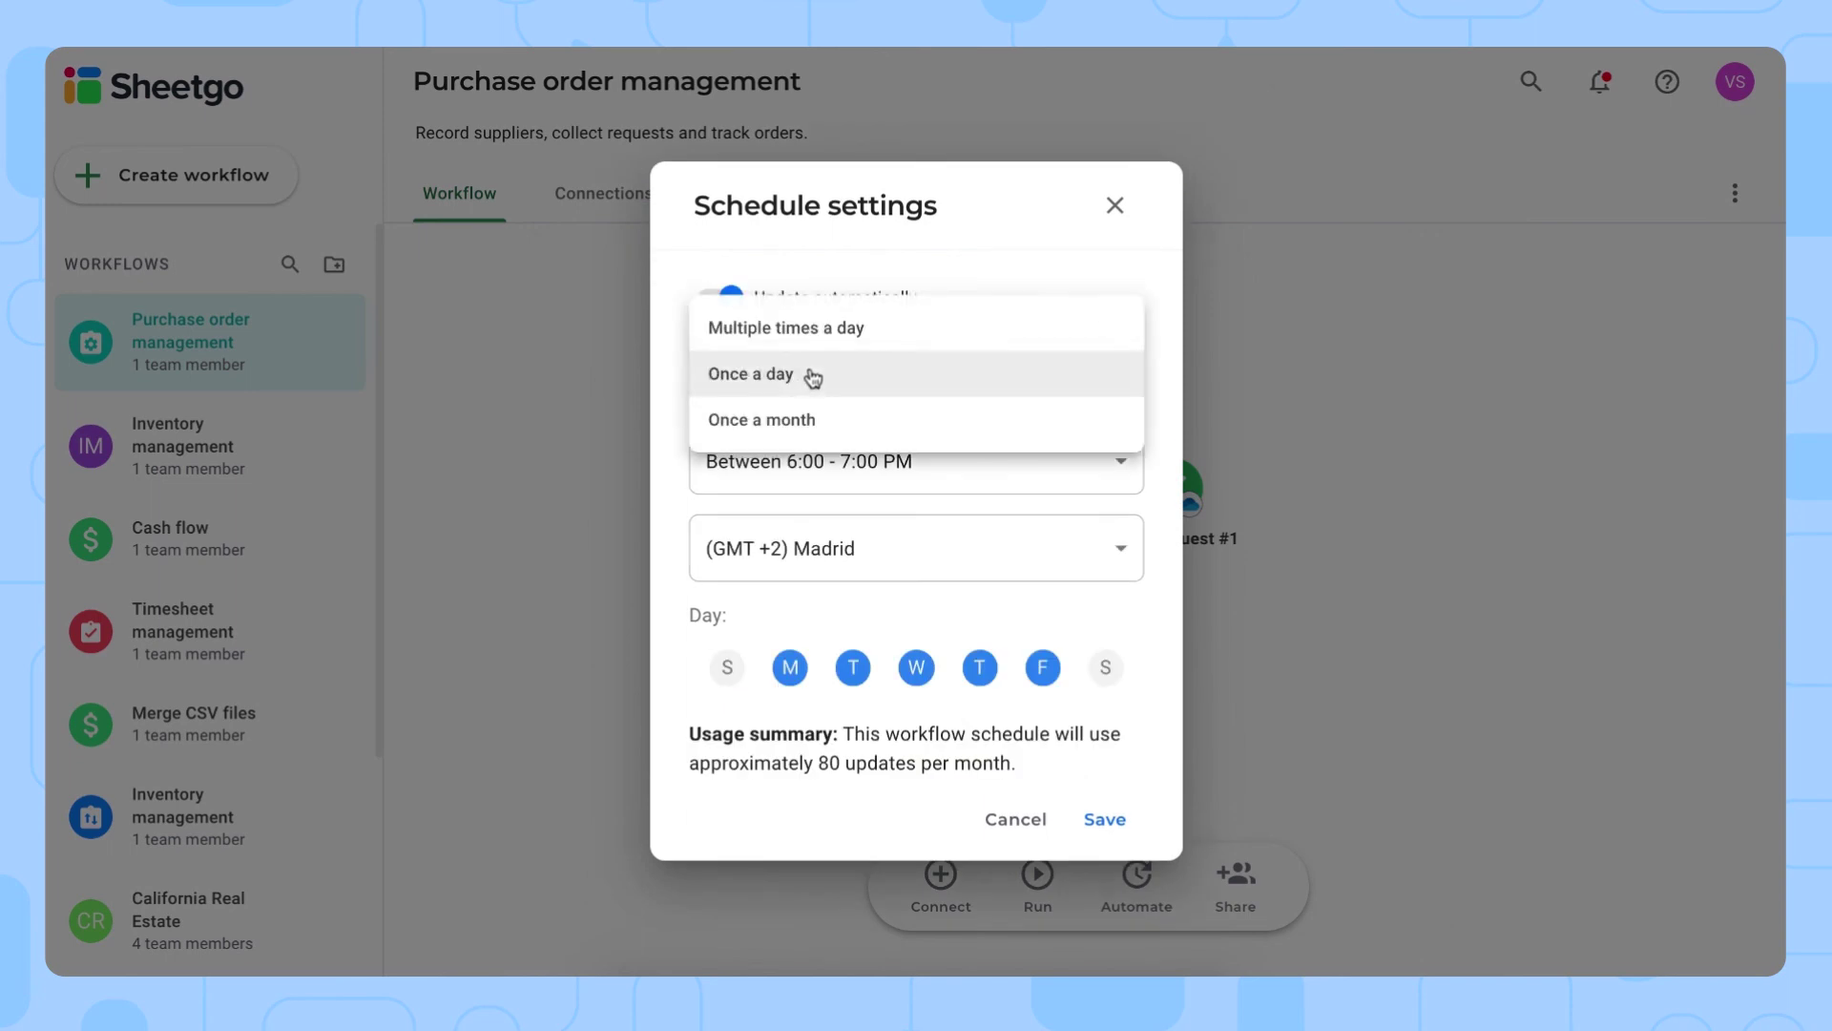
pyautogui.click(854, 332)
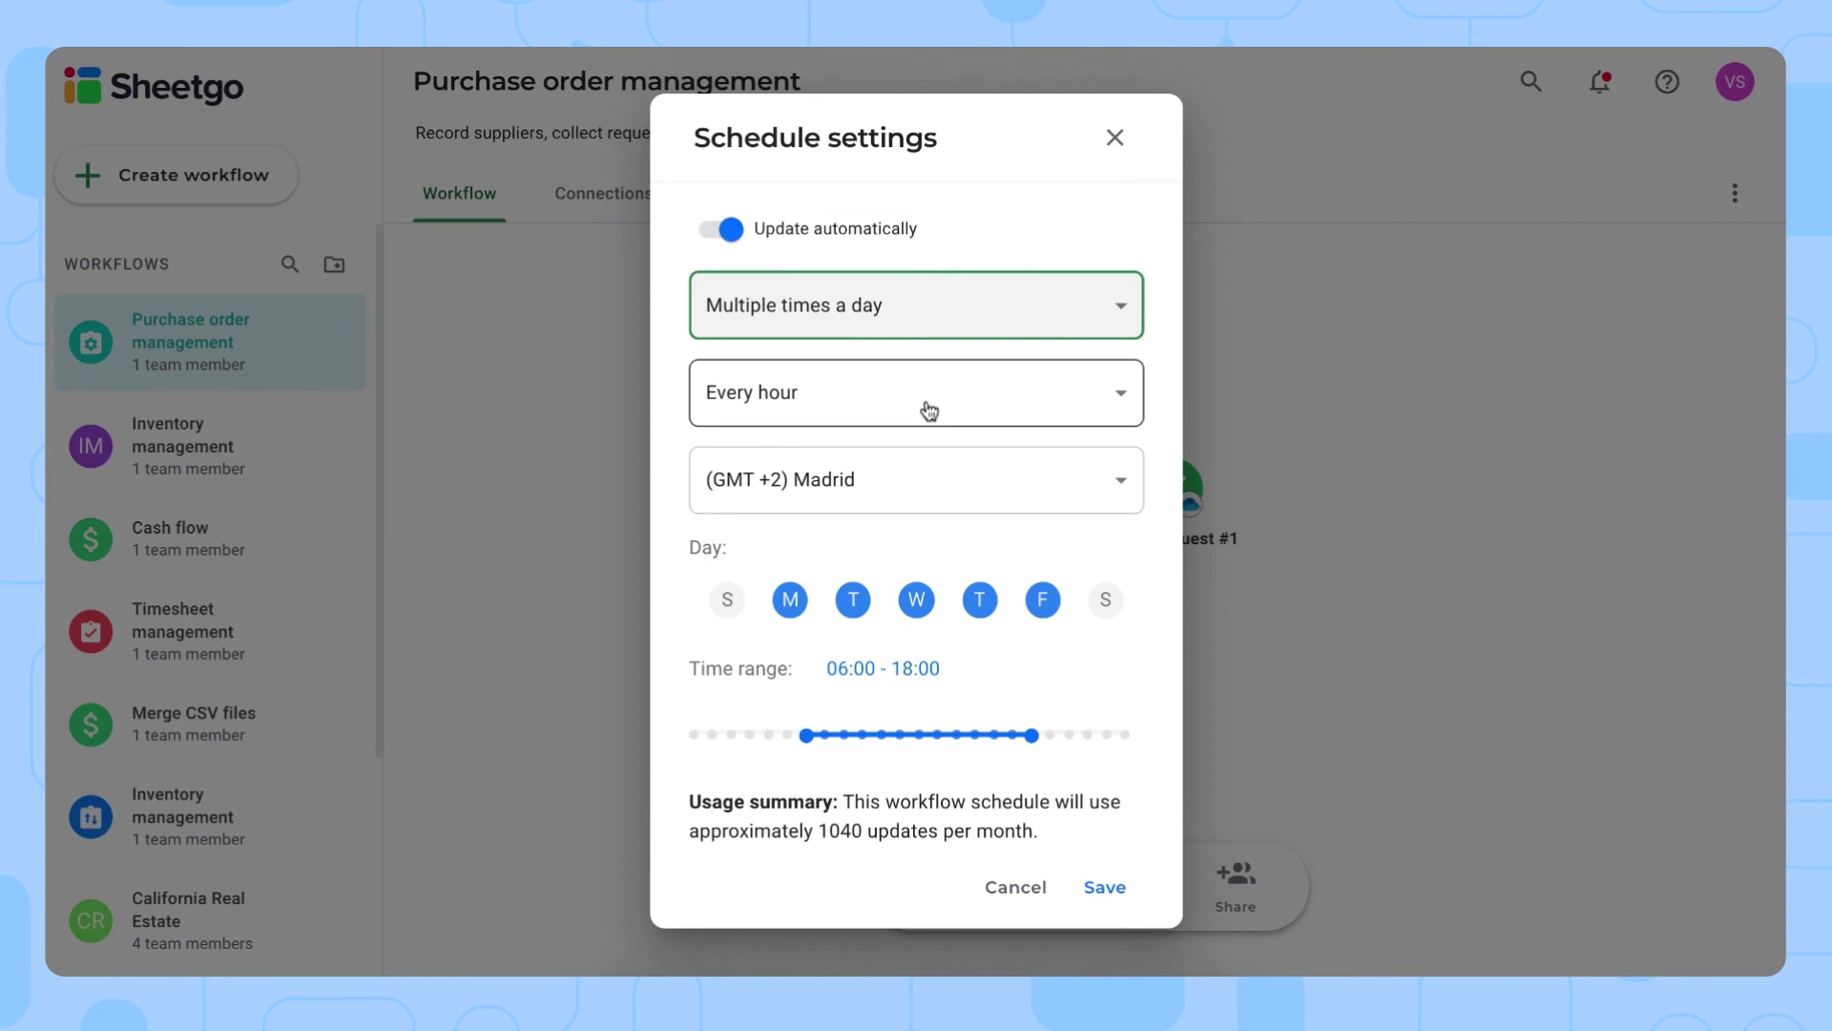
pyautogui.click(853, 600)
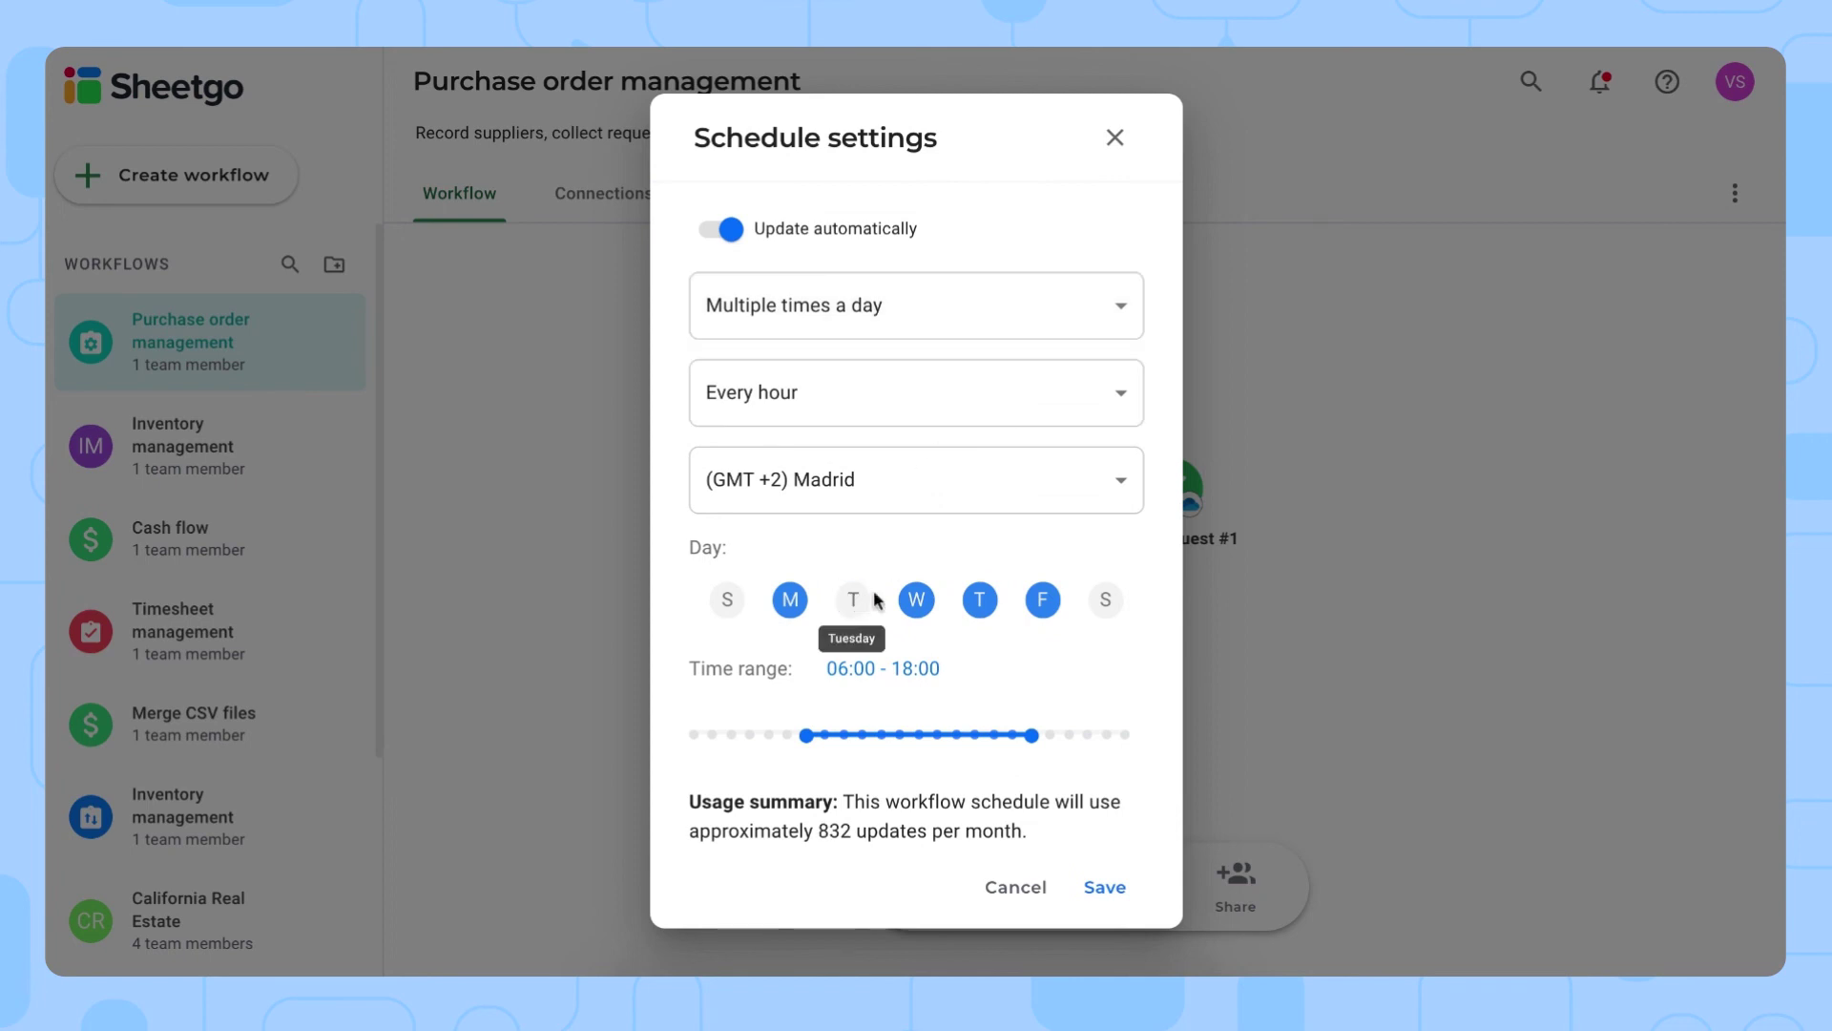
pyautogui.click(917, 600)
pyautogui.click(979, 600)
pyautogui.click(1043, 599)
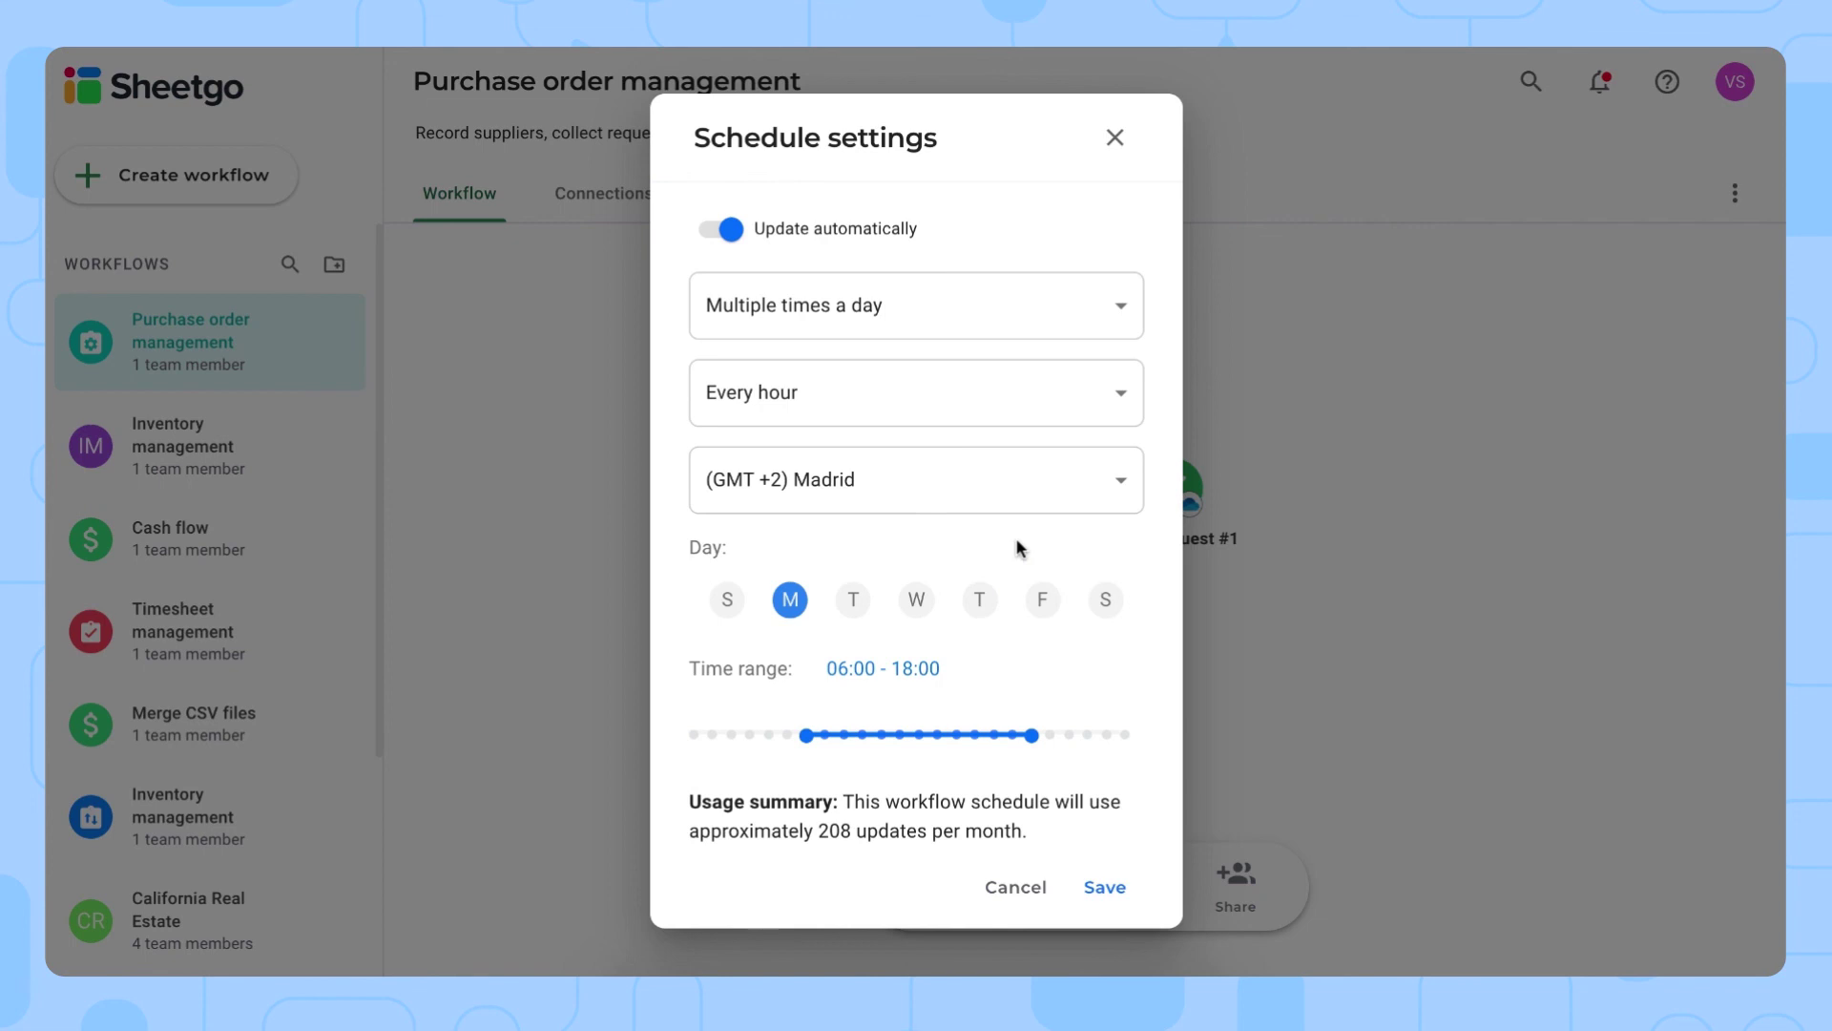
pyautogui.click(1115, 141)
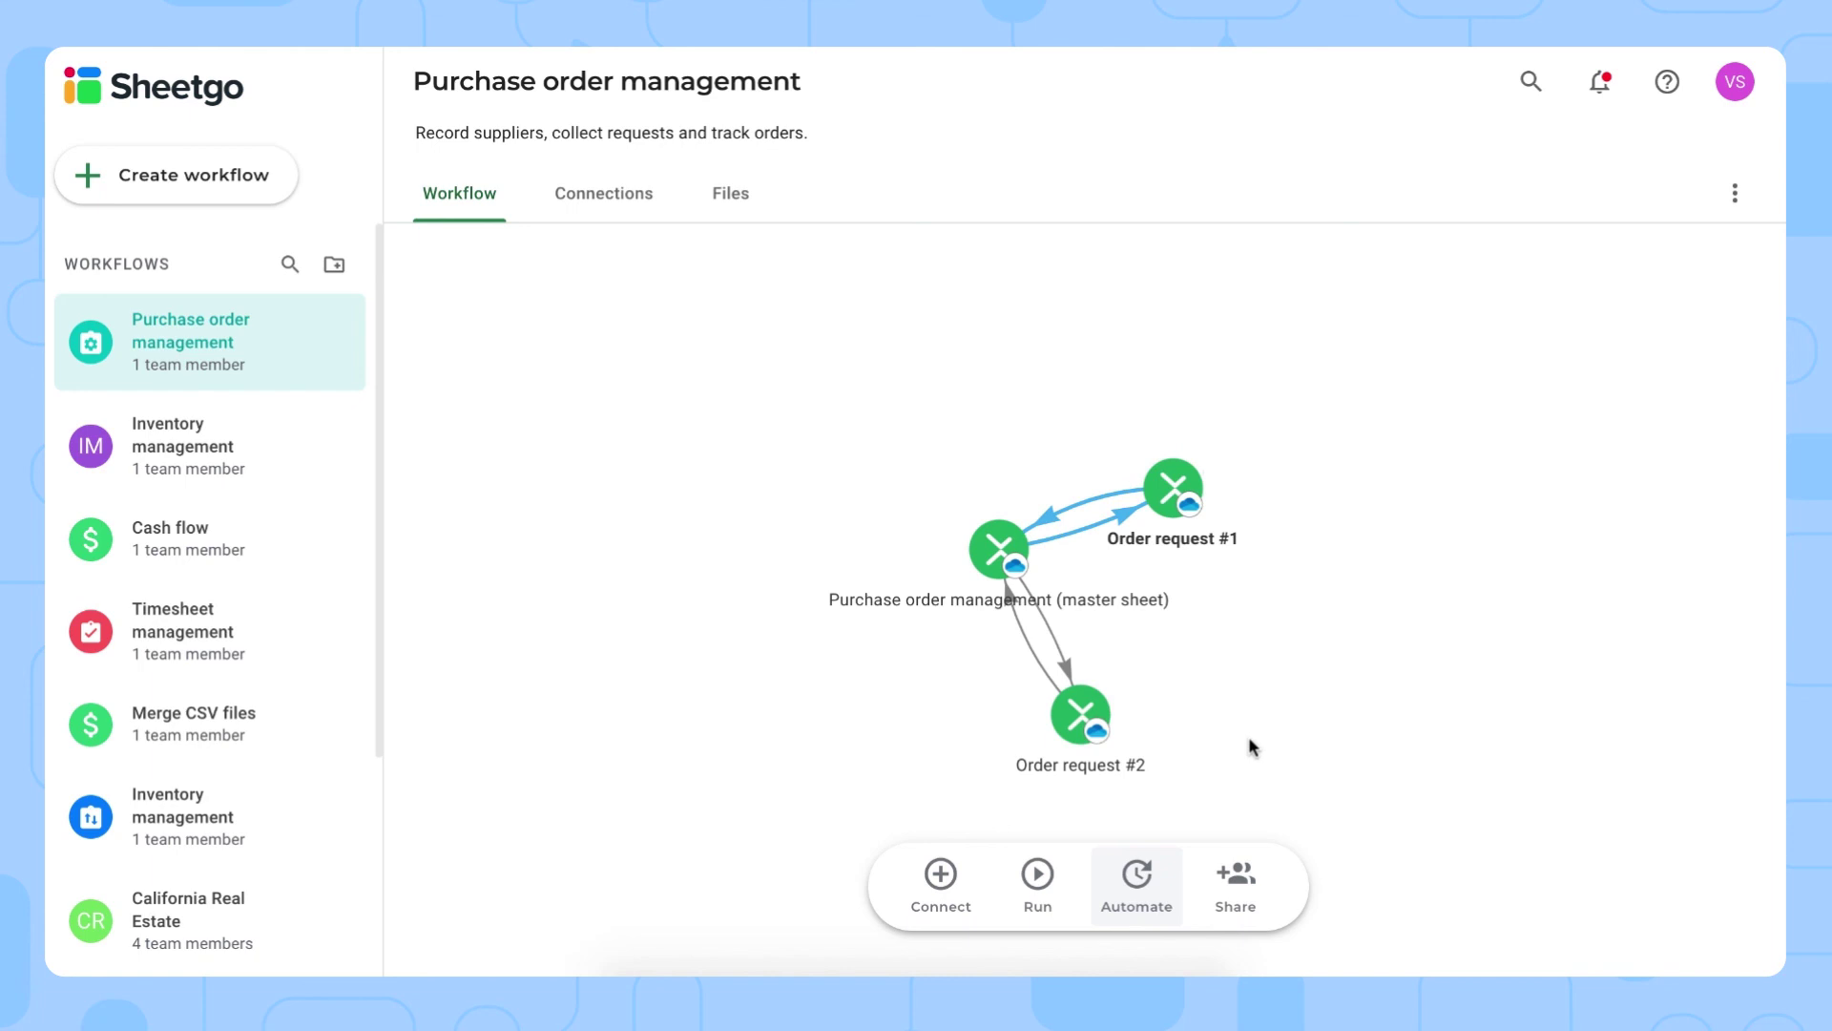